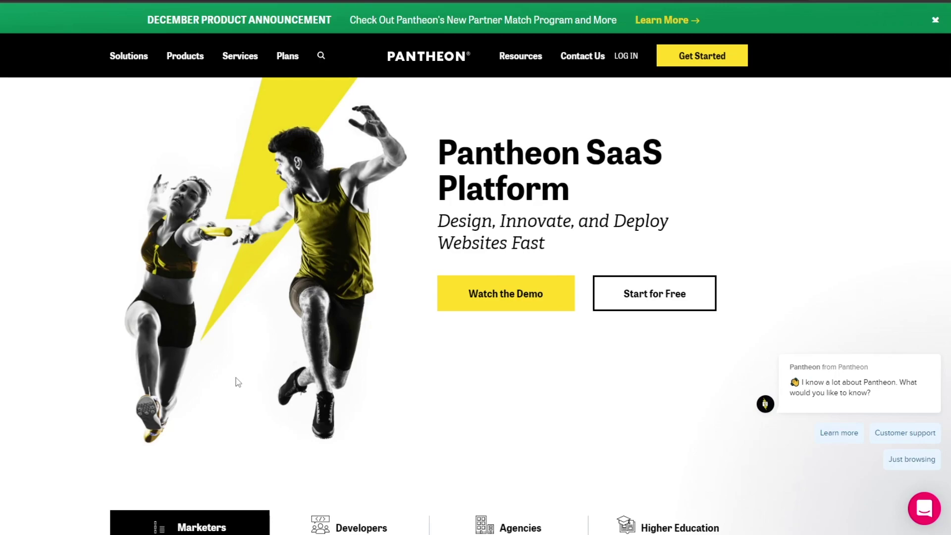
- Open the free account registration page and sign up with Google
scroll(664, 222, down, 1)
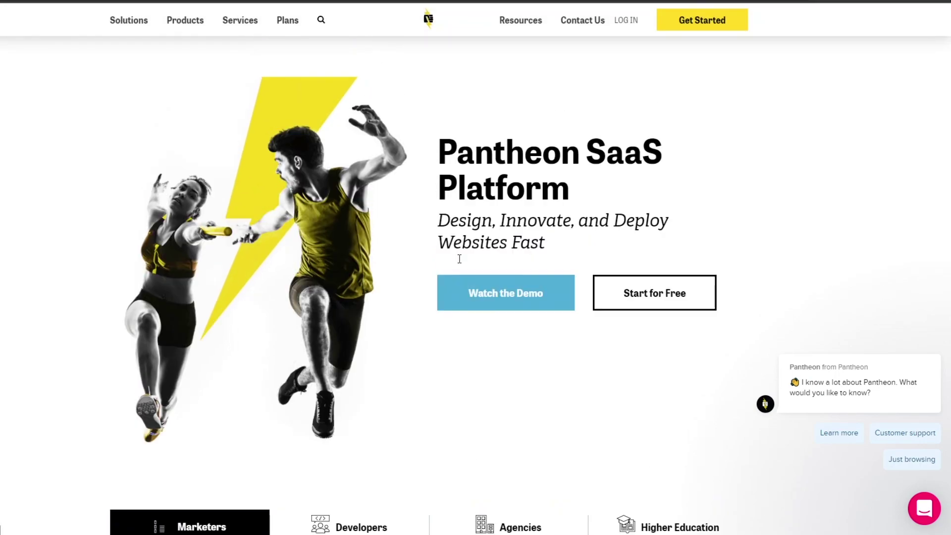
scroll(526, 90, up, 1)
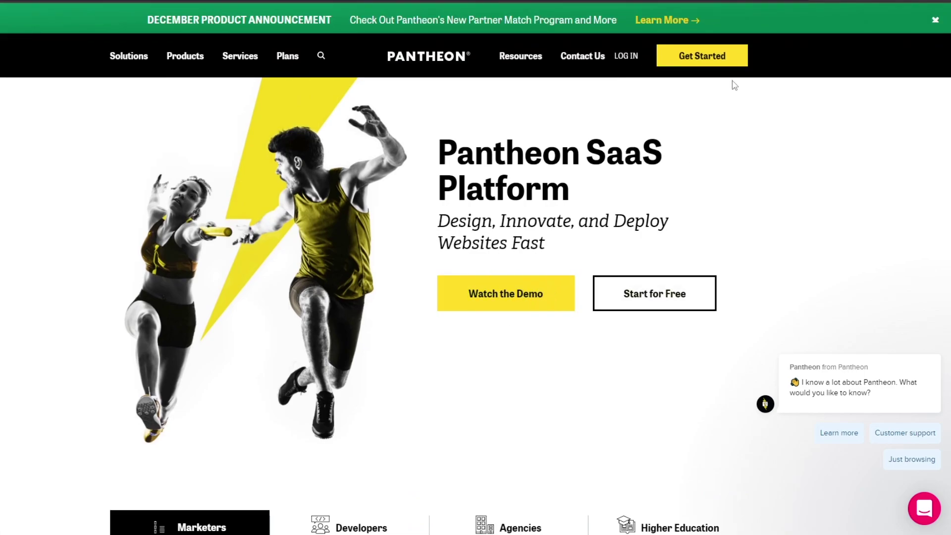
click(723, 60)
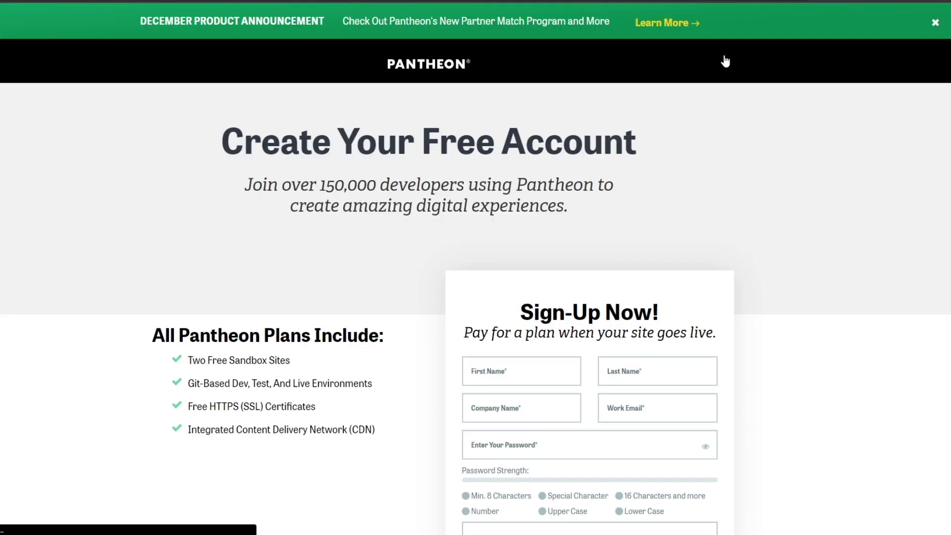
scroll(700, 85, down, 3)
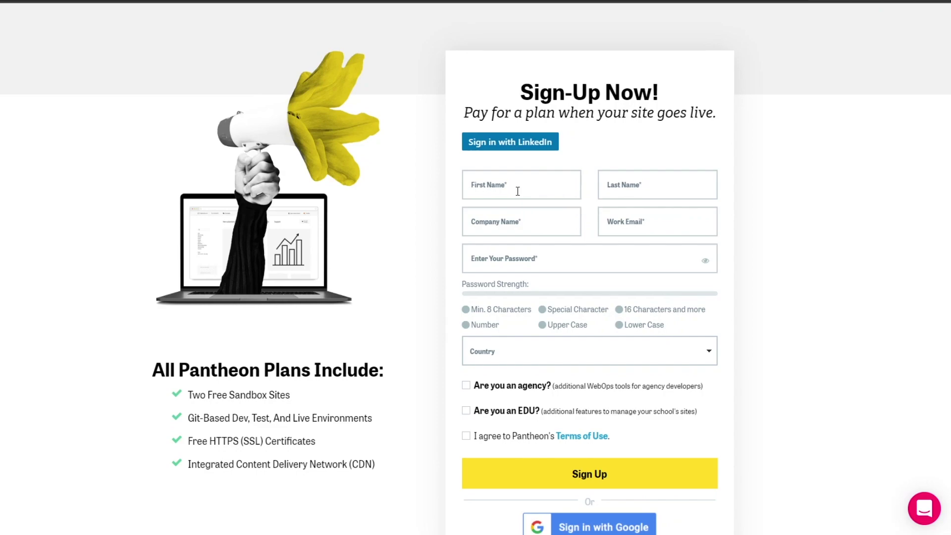
scroll(517, 191, down, 1)
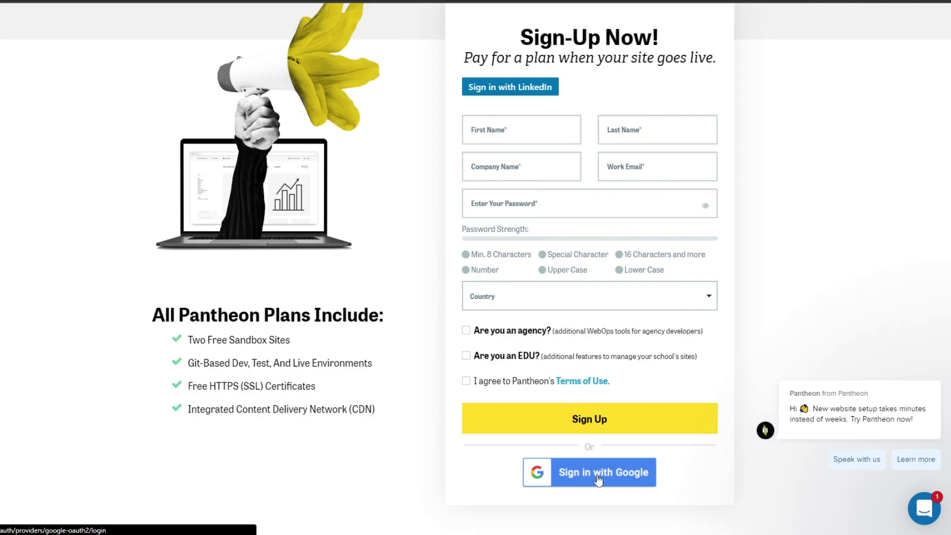
click(599, 478)
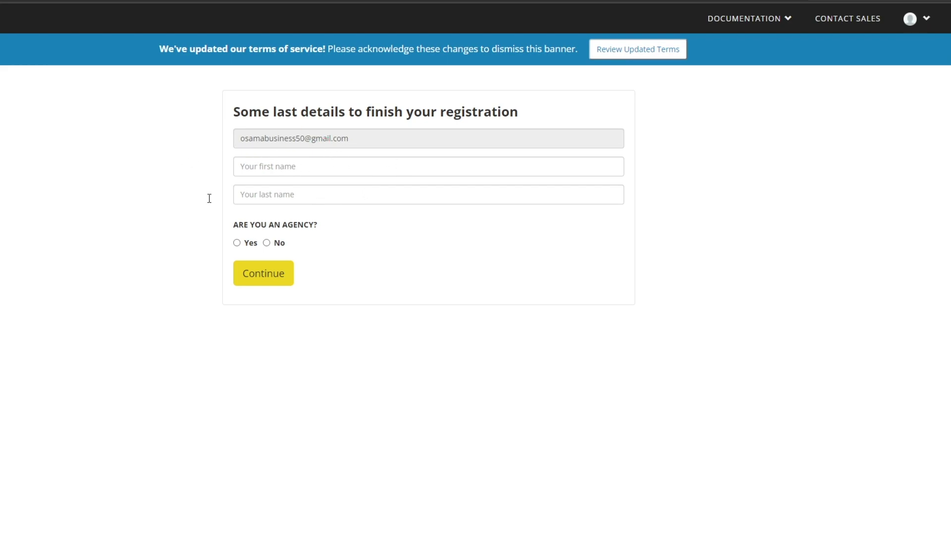
- Complete the registration with the first and last name, answer No to being an agency, and start creating a new site
click(268, 243)
click(269, 273)
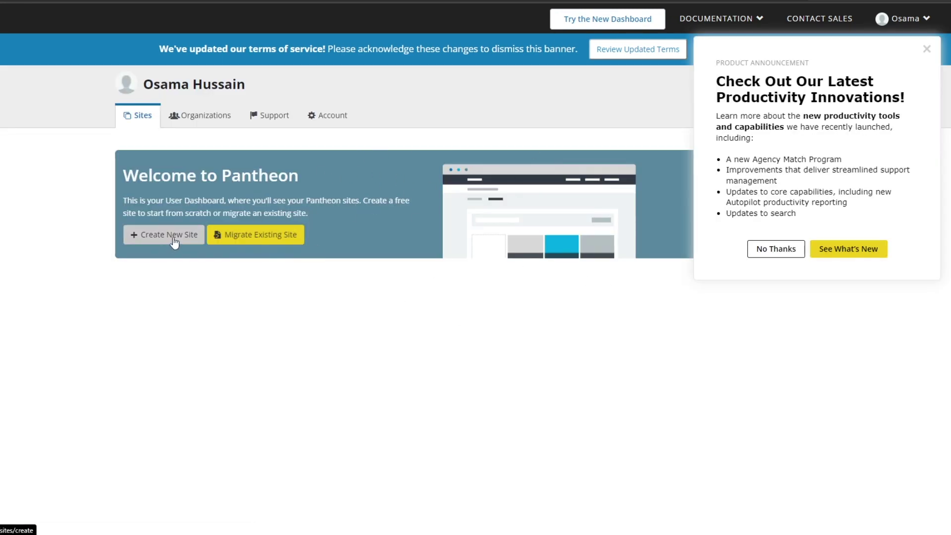
click(173, 239)
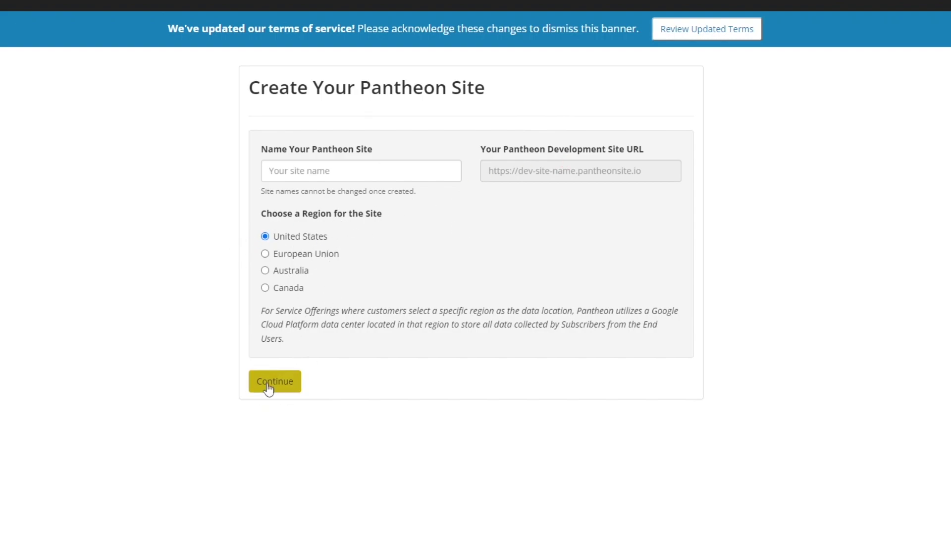
- Try to create the site under the name cryptomaniac in the United States region
click(312, 169)
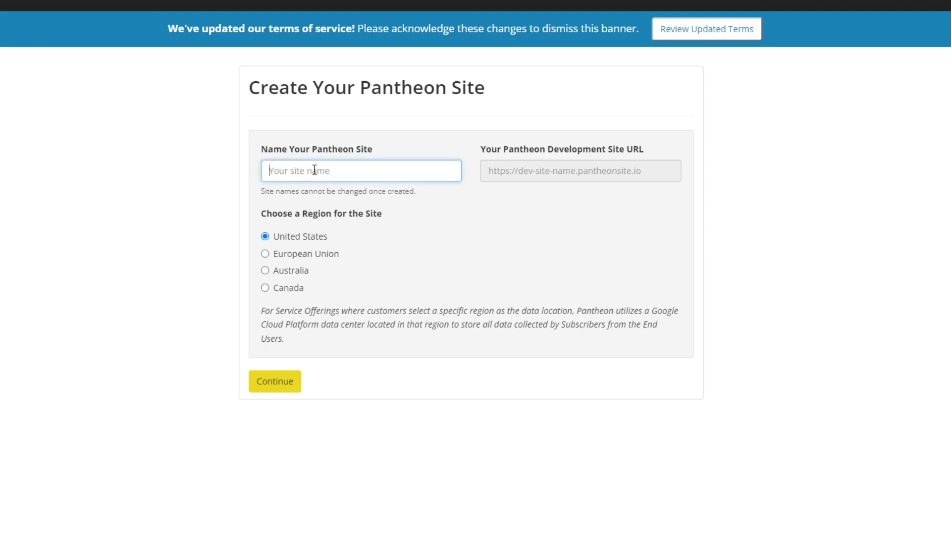
text(cryptomaniac)
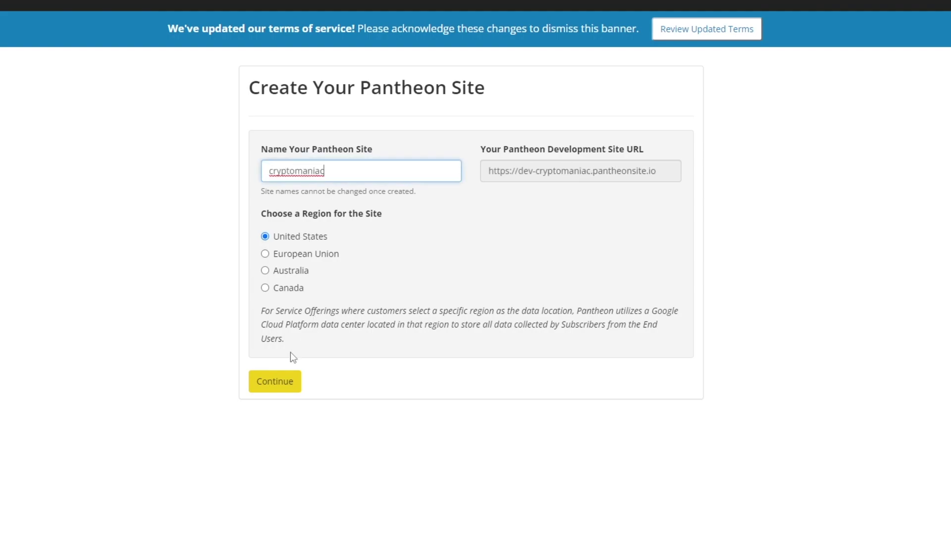
click(284, 379)
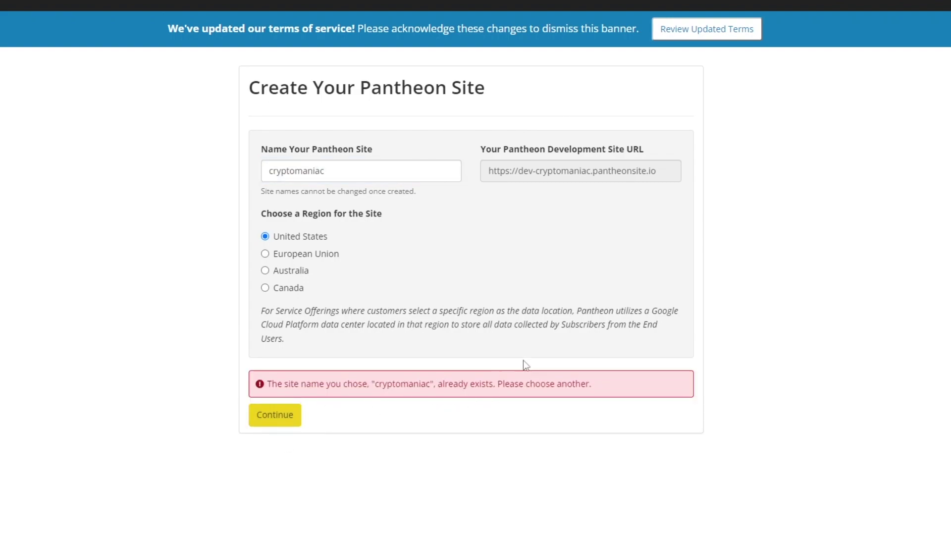
- Change the site name to cryptomanyac and continue with the United States region
click(318, 171)
key(BackSpace)
text(y)
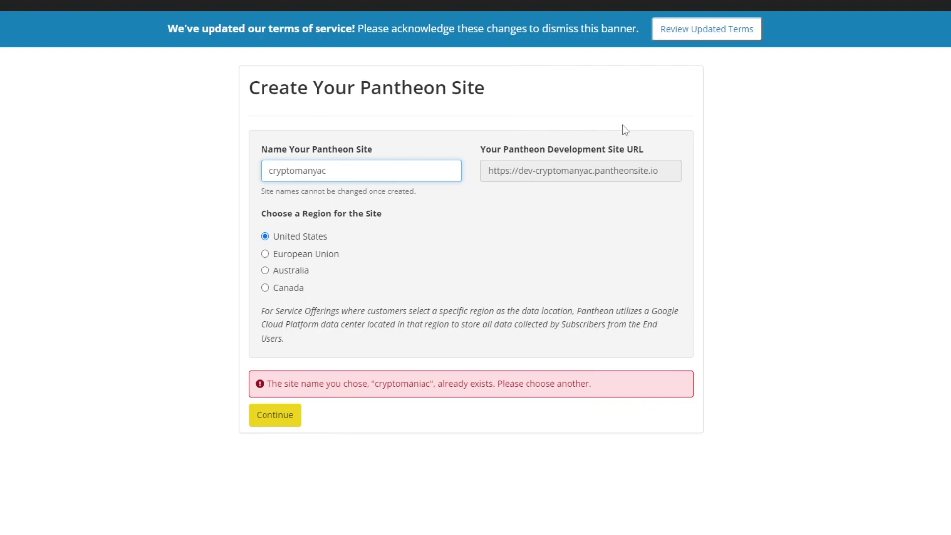
right_click(623, 126)
click(273, 418)
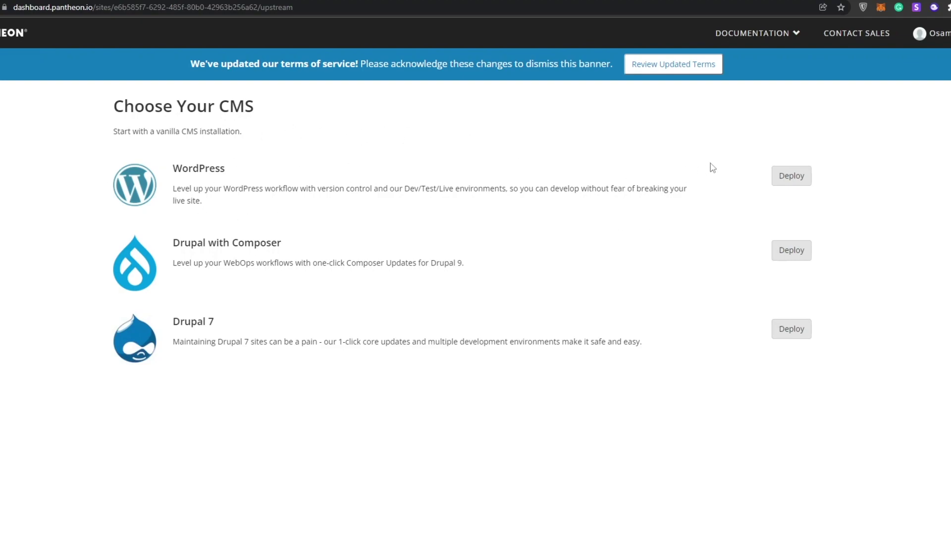
- Deploy WordPress as the CMS of the new site and go to its site dashboard
click(807, 182)
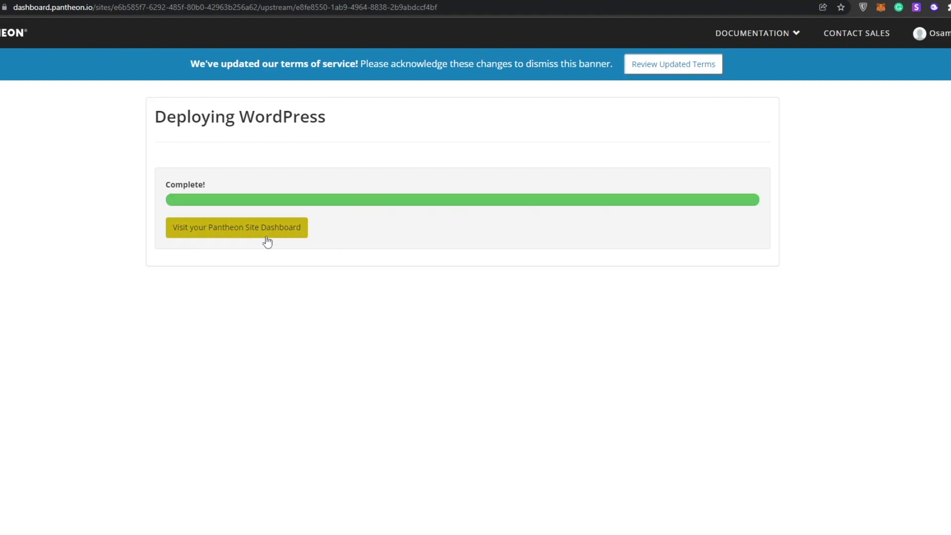
click(266, 238)
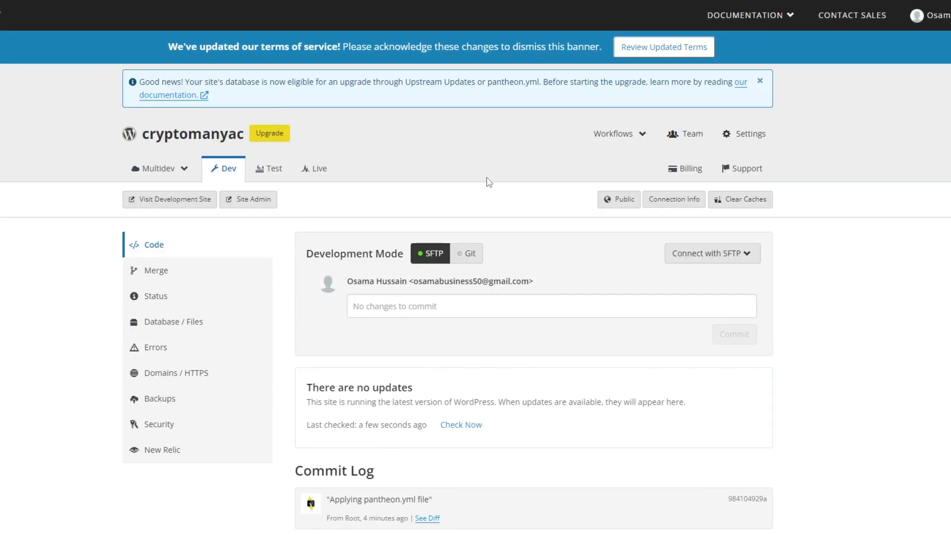
- Open the WordPress site admin of the cryptomanyac Dev environment
scroll(486, 181, down, 1)
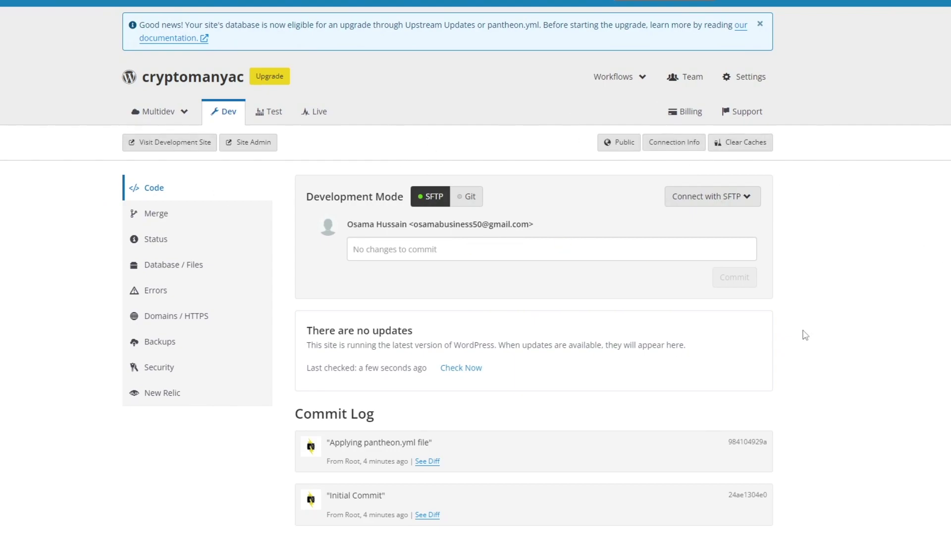
scroll(642, 297, down, 1)
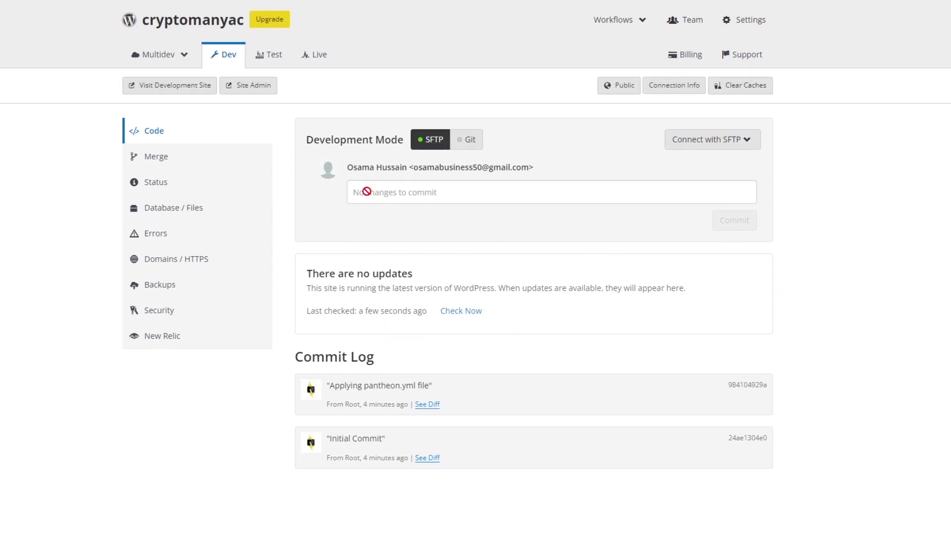
scroll(679, 235, down, 1)
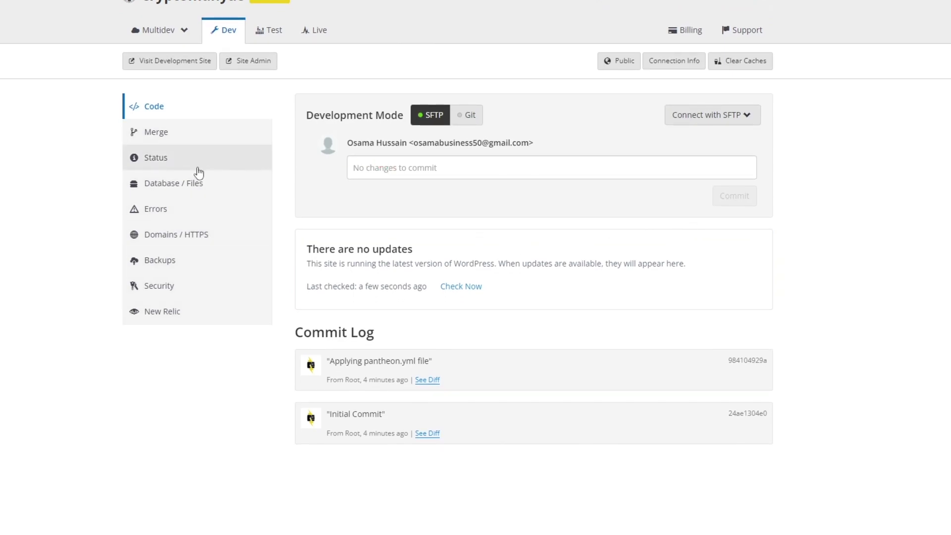
scroll(622, 259, up, 3)
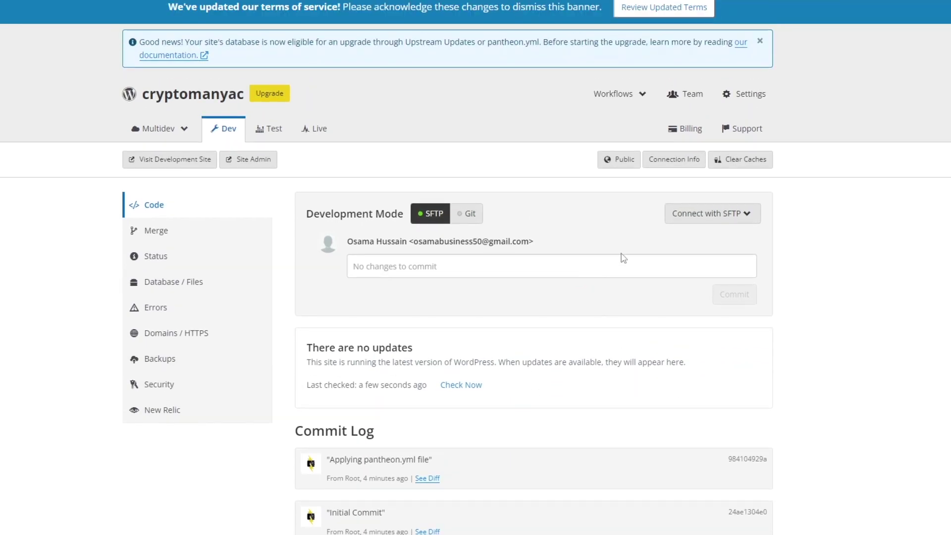
scroll(414, 273, down, 1)
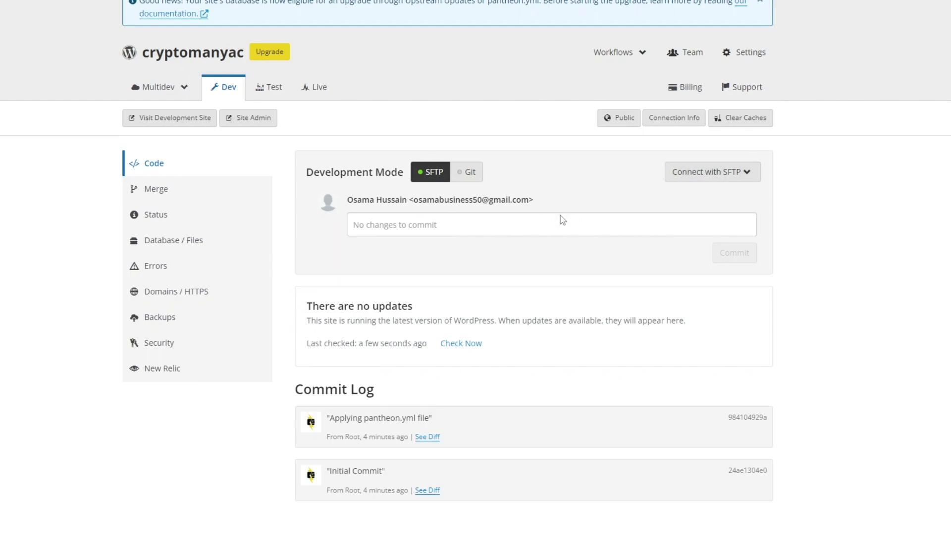
click(257, 126)
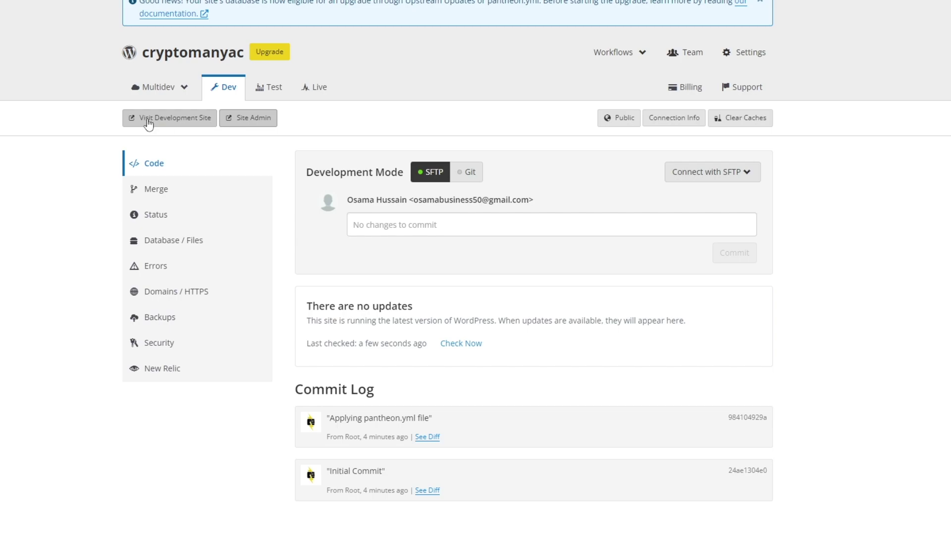
scroll(169, 126, down, 1)
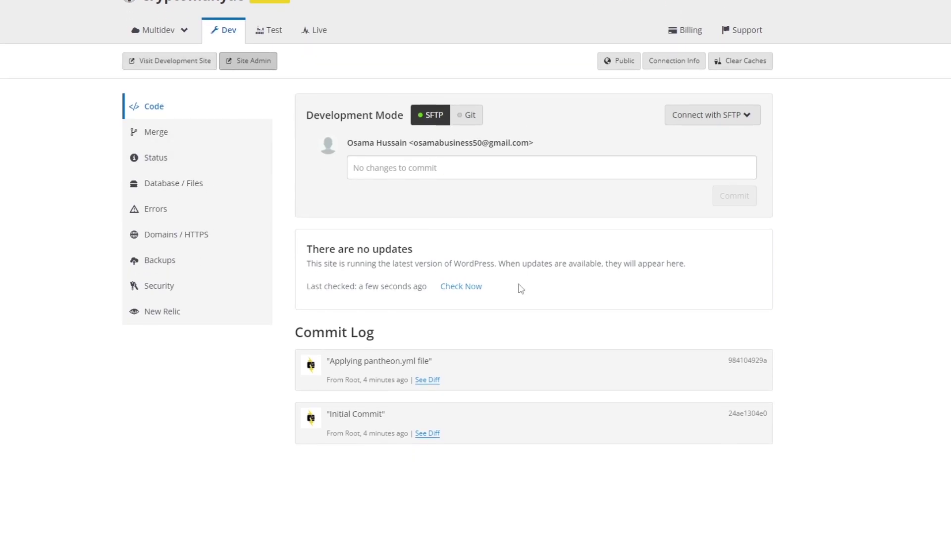
click(188, 157)
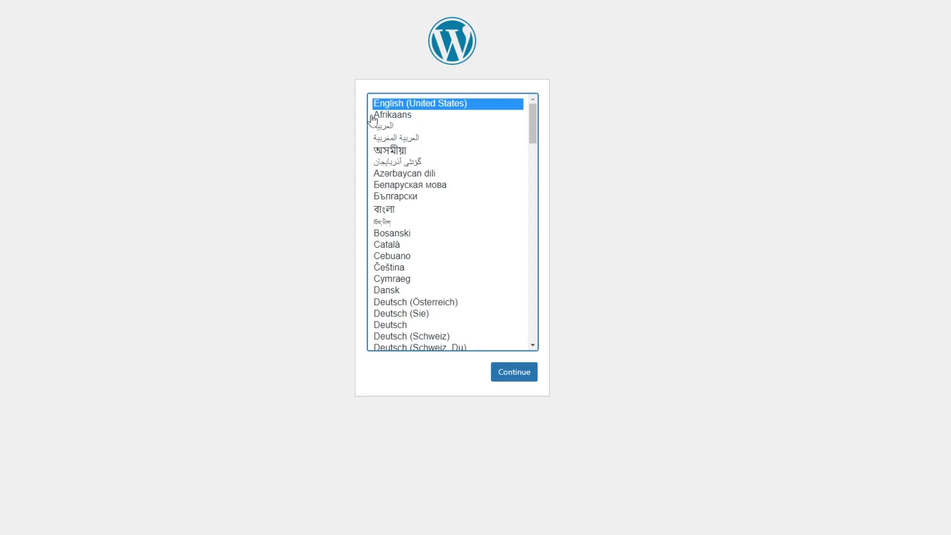
- Look through the installation languages and continue with English (United States)
scroll(391, 156, down, 3)
scroll(391, 156, up, 2)
scroll(447, 235, down, 4)
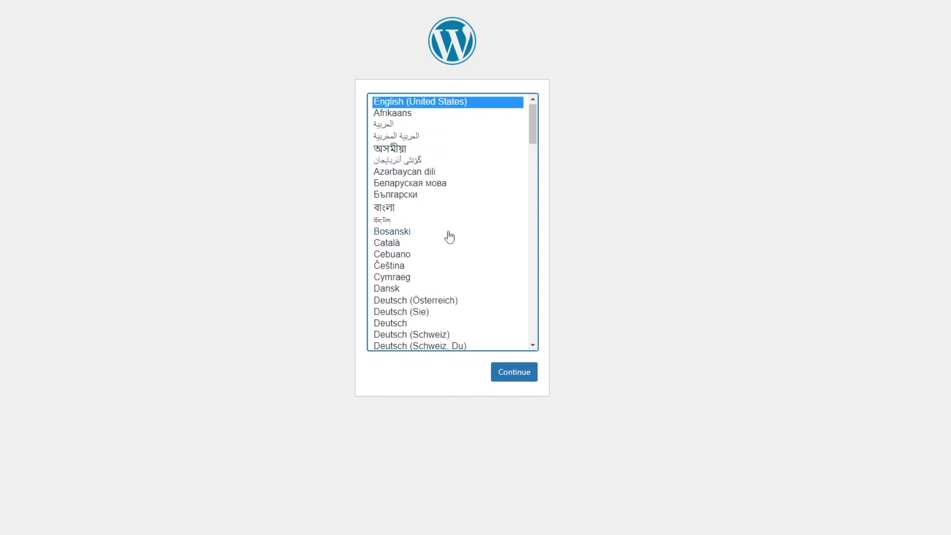
scroll(450, 239, up, 4)
click(510, 379)
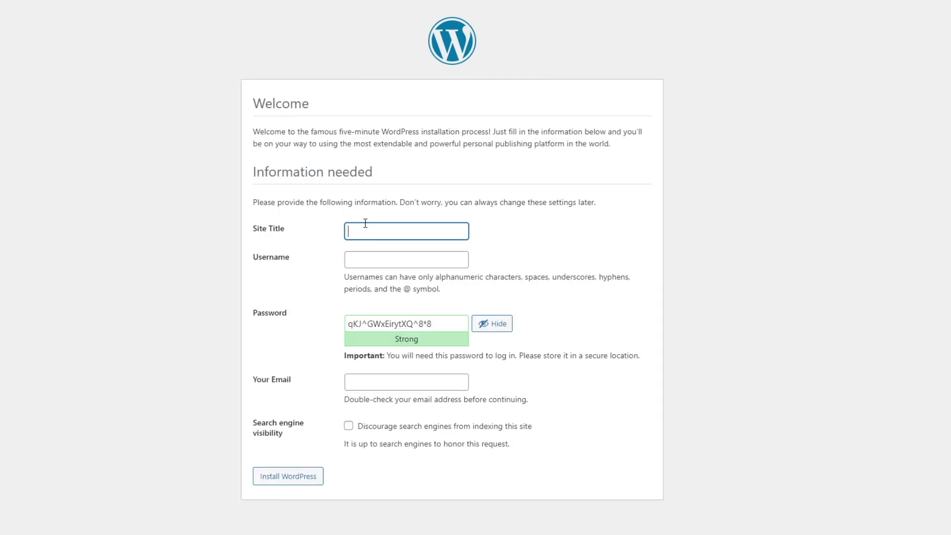
- Hide the generated admin password on the WordPress installation form
click(364, 262)
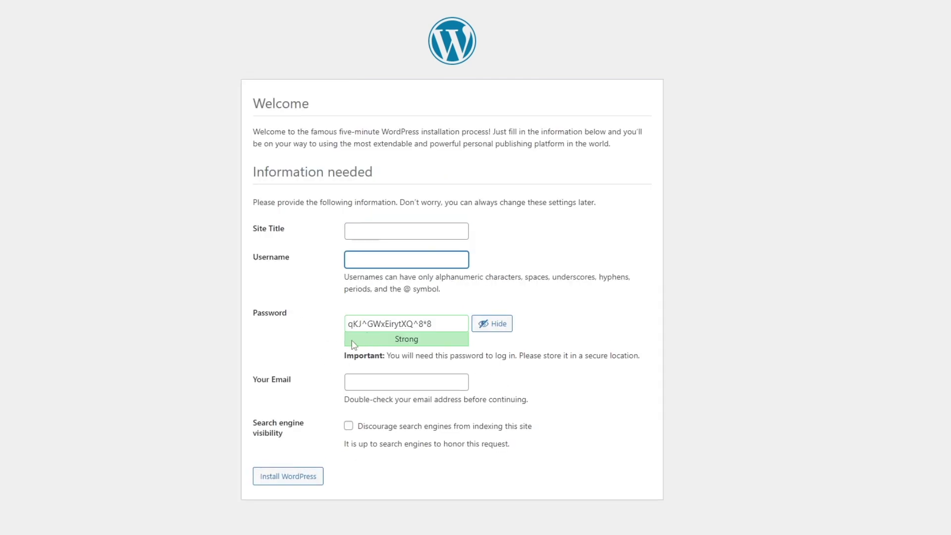
click(492, 329)
click(492, 329)
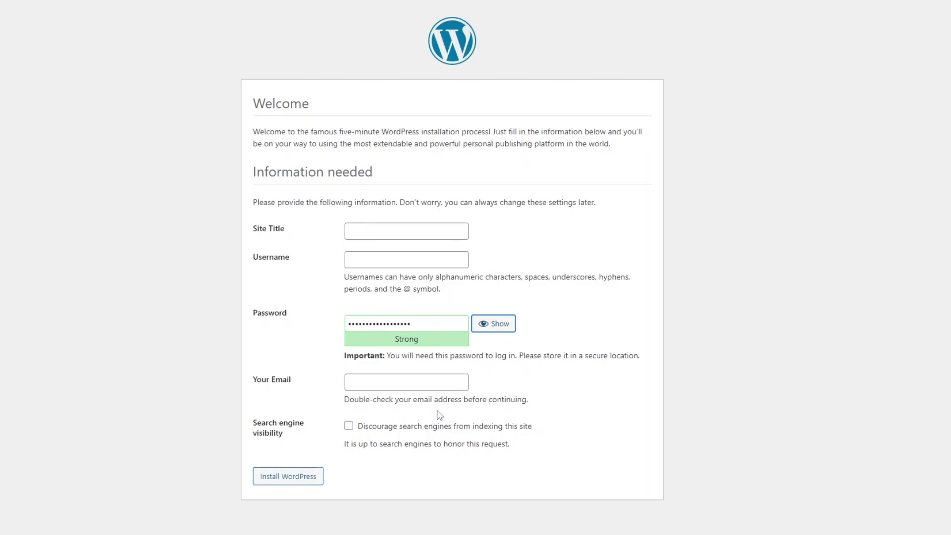
- Set both the site title and the username to Cryptomanyac on the installation form
click(394, 236)
text(Crypto)
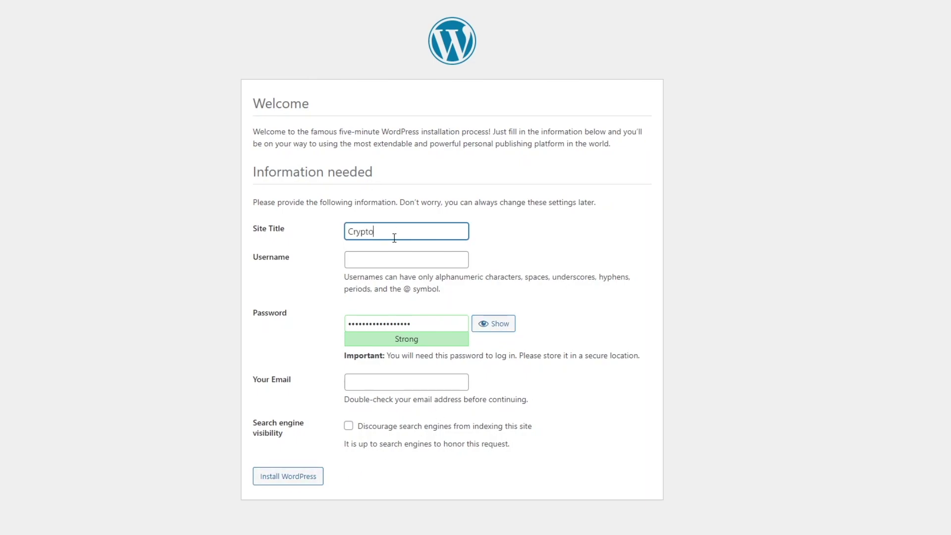
text(manyac)
click(376, 262)
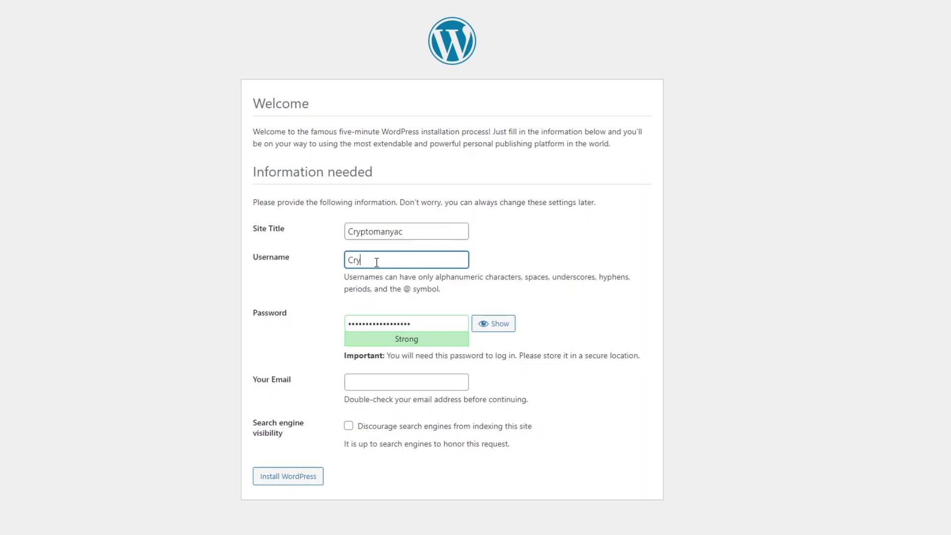
double_click(399, 231)
key(ctrl+c)
key(Tab)
key(ctrl+v)
- Fill in the administrator's email address, leave search engine indexing allowed, and install WordPress
click(361, 387)
click(288, 392)
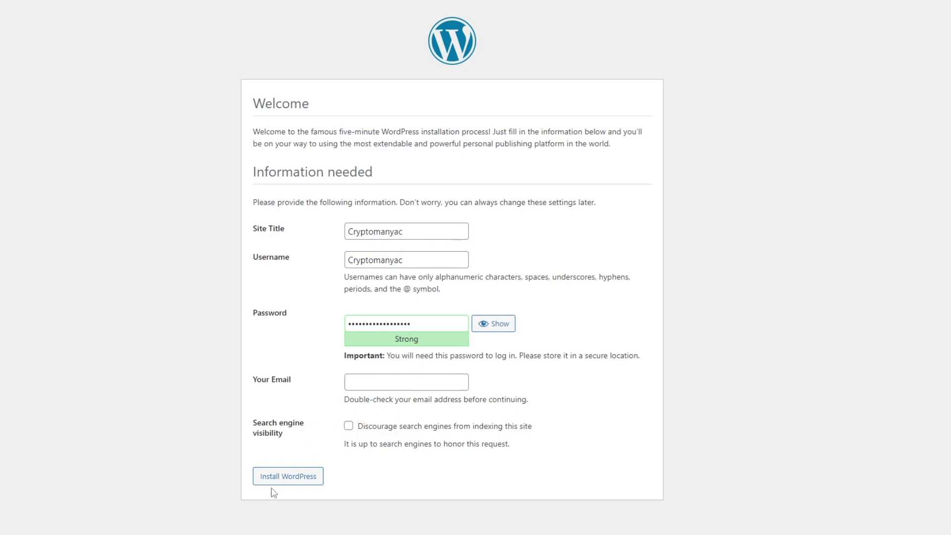
click(365, 388)
click(352, 425)
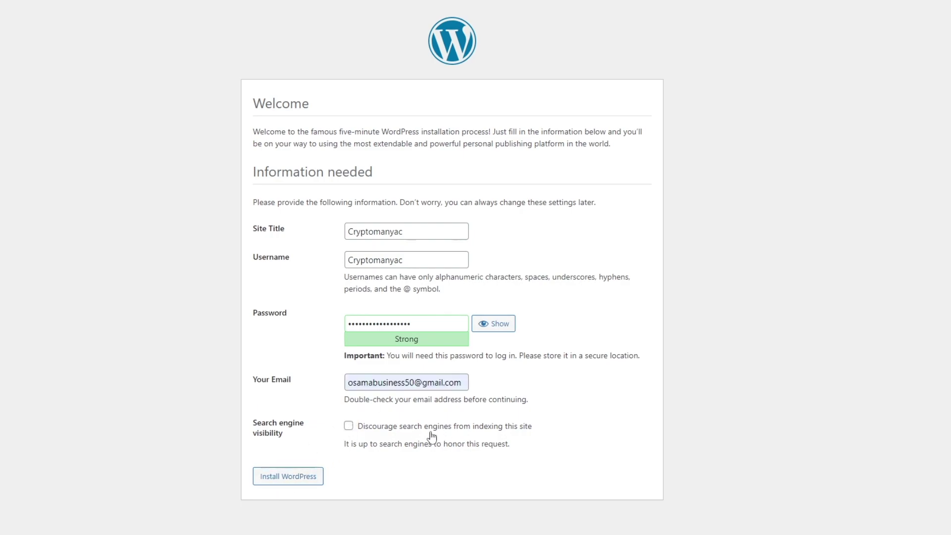
click(310, 477)
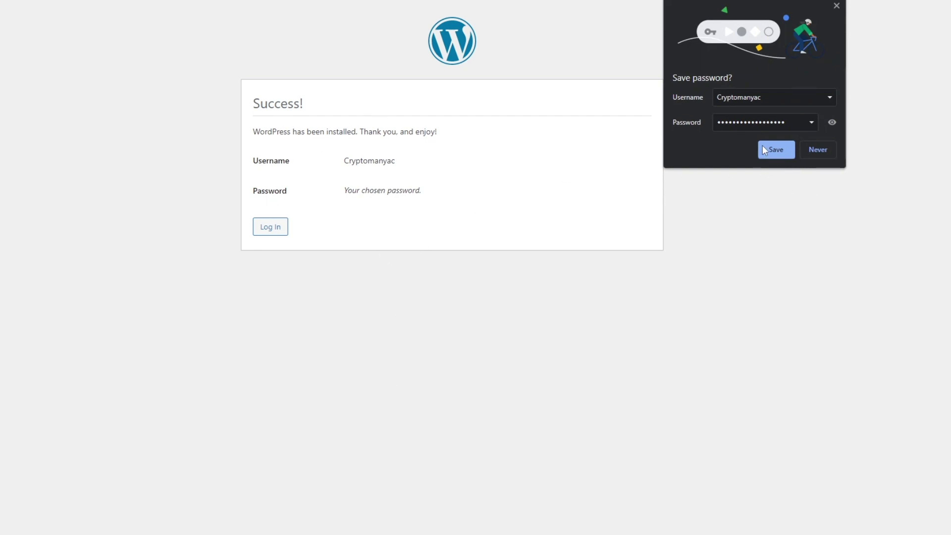
- Save the new login in the browser and log in to the WordPress site with Remember Me enabled
click(781, 152)
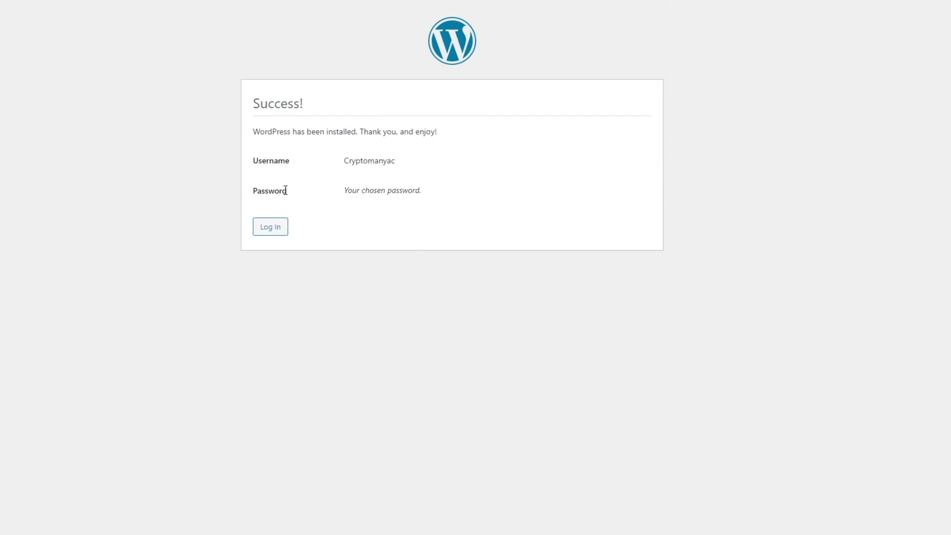
click(280, 230)
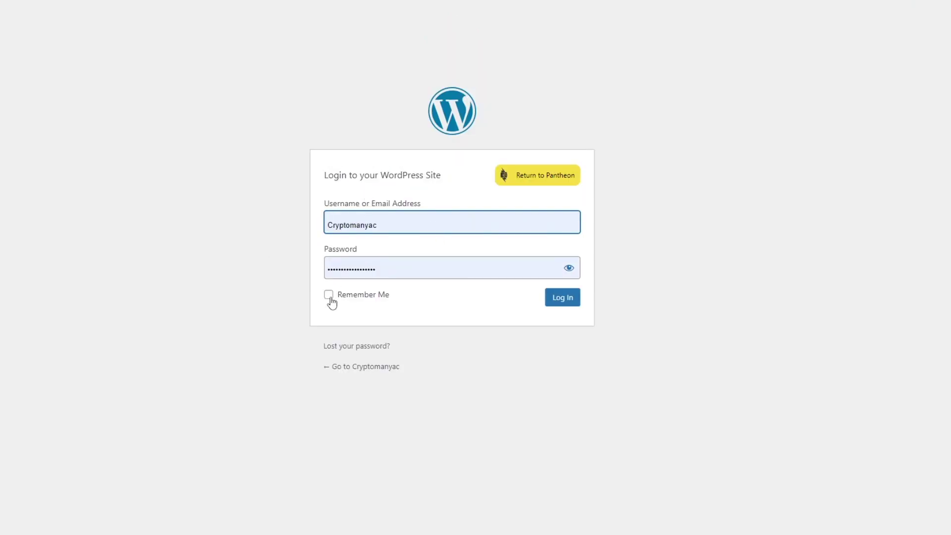
click(329, 295)
click(563, 300)
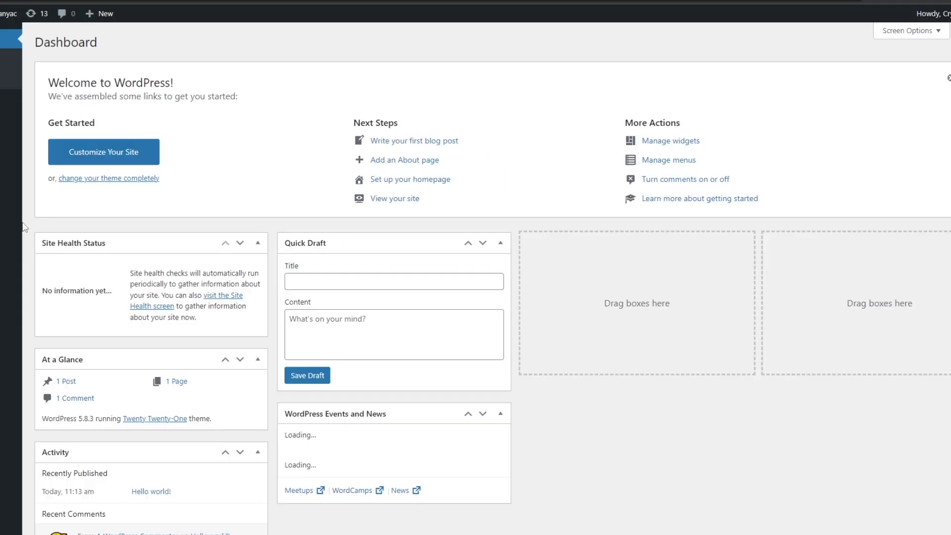
- Look over the welcome links and widgets on the WordPress dashboard
scroll(559, 268, down, 3)
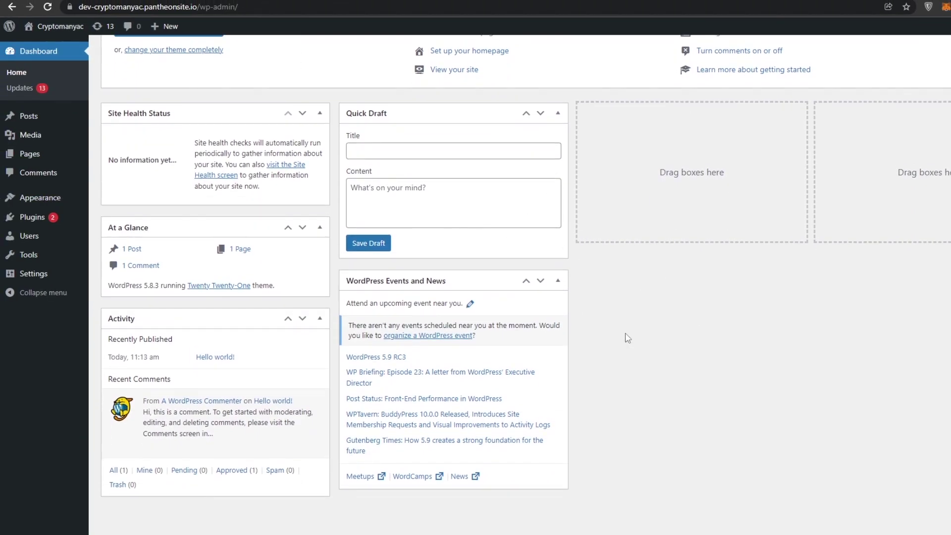
scroll(628, 338, up, 3)
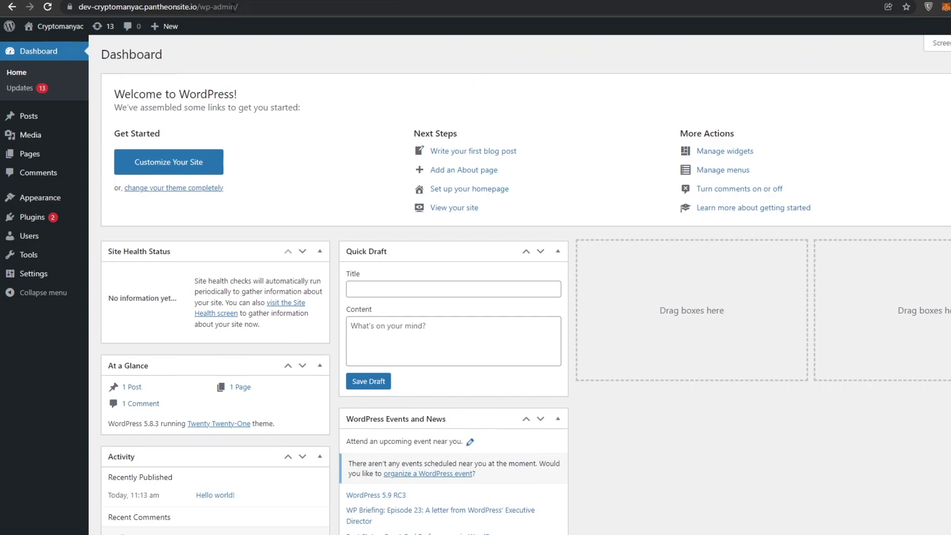
scroll(669, 404, down, 3)
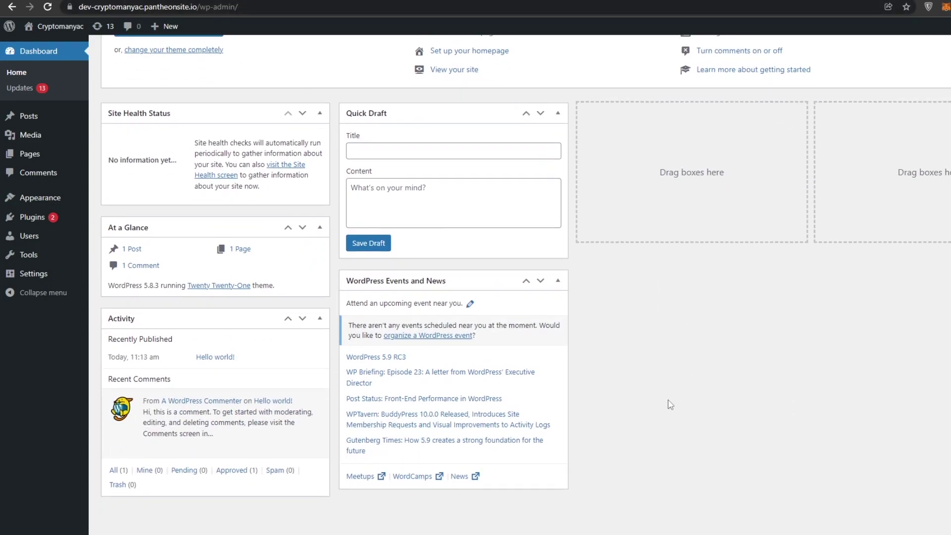
scroll(655, 379, up, 3)
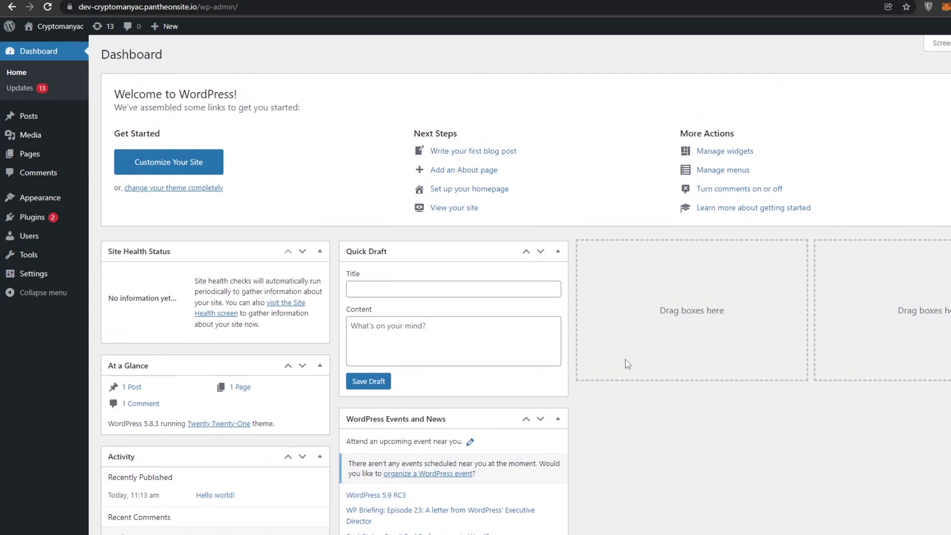
- Open the WordPress updates page and review the plugins and themes that have new versions
click(25, 90)
scroll(152, 257, down, 3)
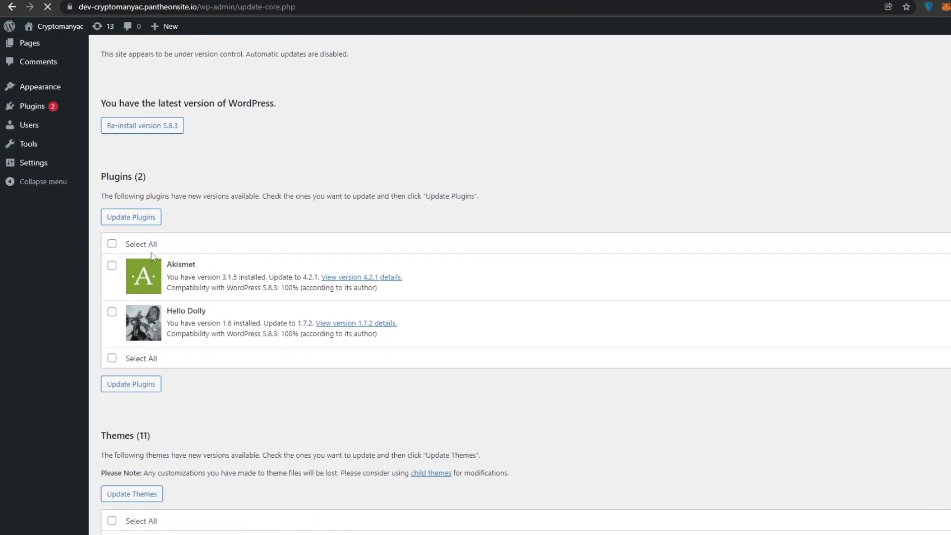
scroll(194, 137, up, 1)
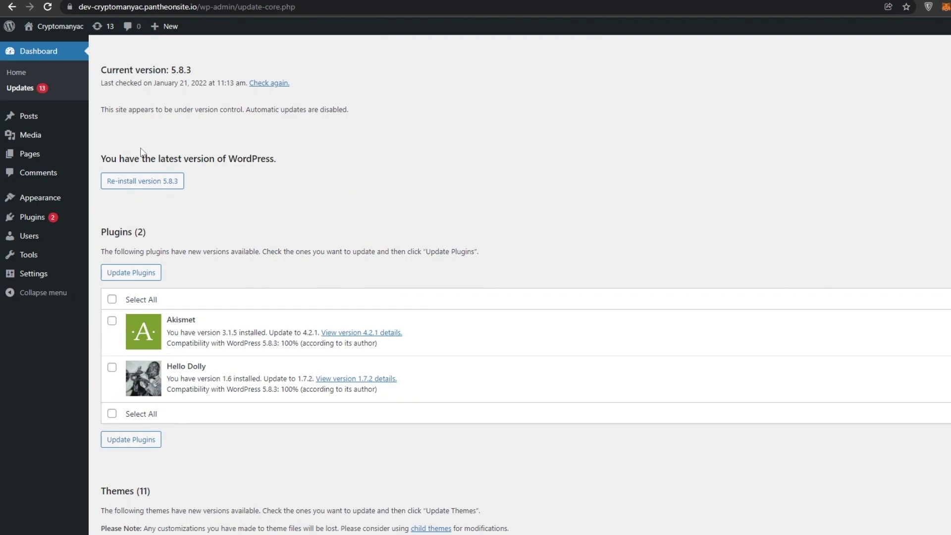
scroll(163, 179, up, 1)
scroll(223, 213, down, 4)
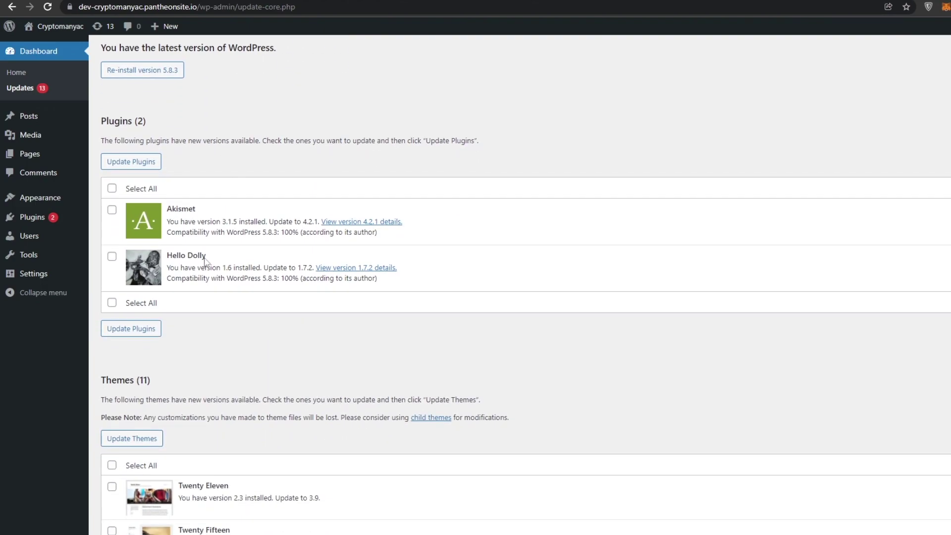
scroll(202, 293, down, 5)
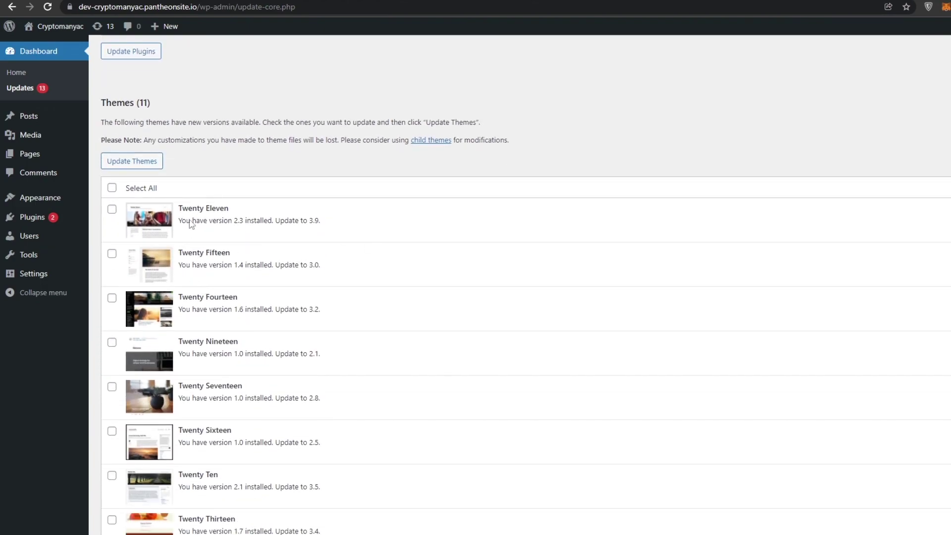
scroll(208, 227, down, 4)
scroll(230, 245, up, 5)
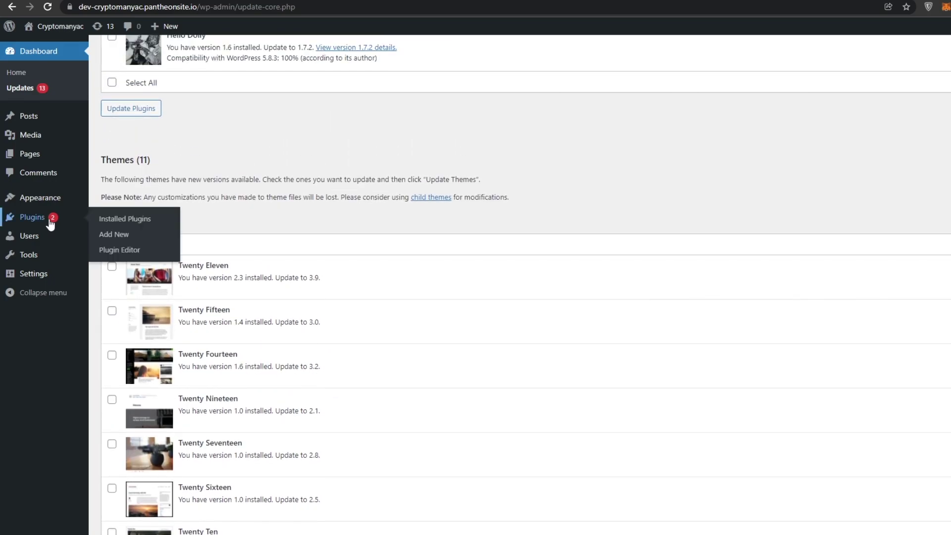
- Go to the page for adding new plugins and search for "astra"
click(48, 218)
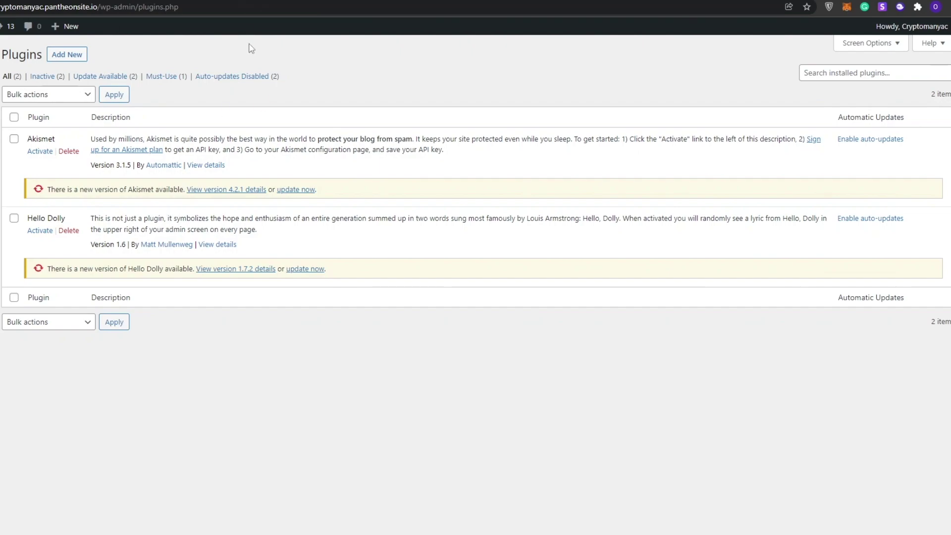
click(77, 56)
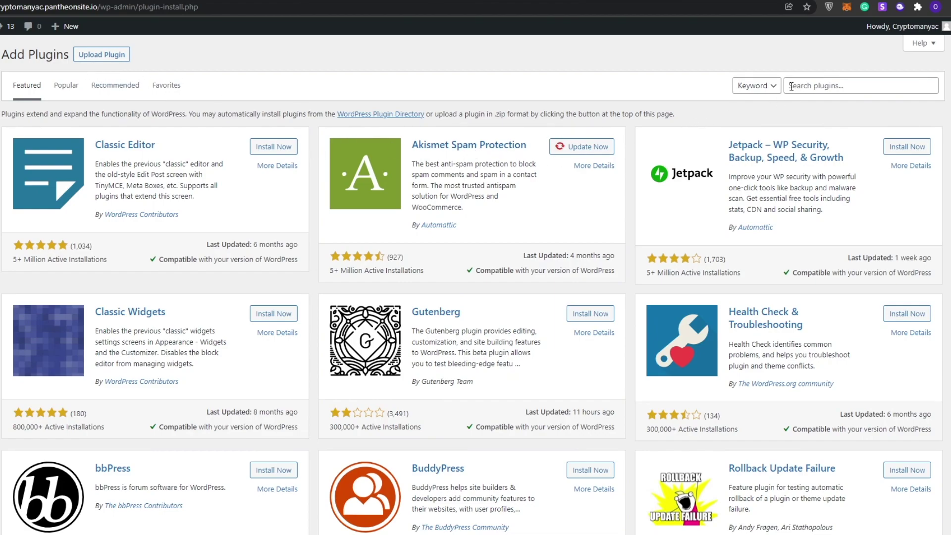
click(818, 88)
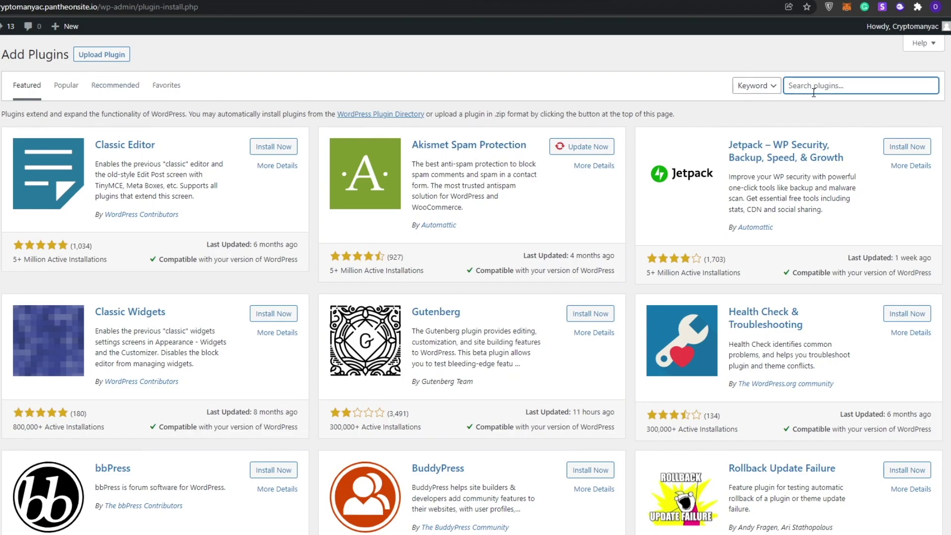
text(astra)
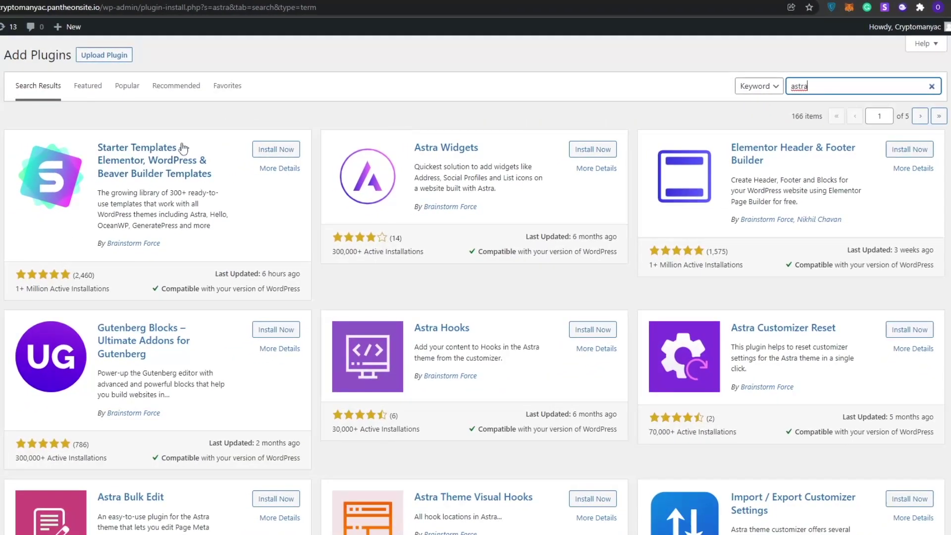
- Install and activate the Starter Templates plugin by Brainstorm Force from the search results
scroll(564, 288, down, 1)
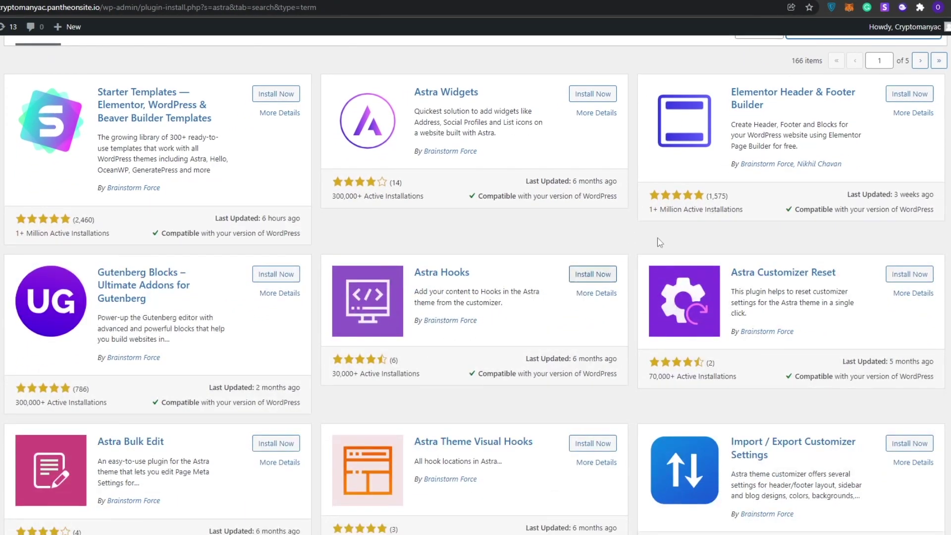
scroll(666, 287, down, 2)
scroll(597, 309, up, 3)
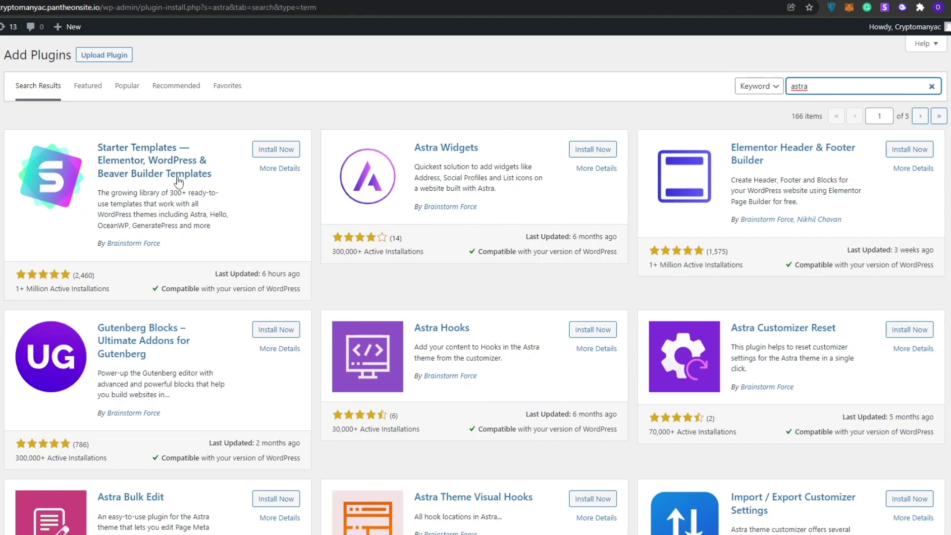
click(291, 156)
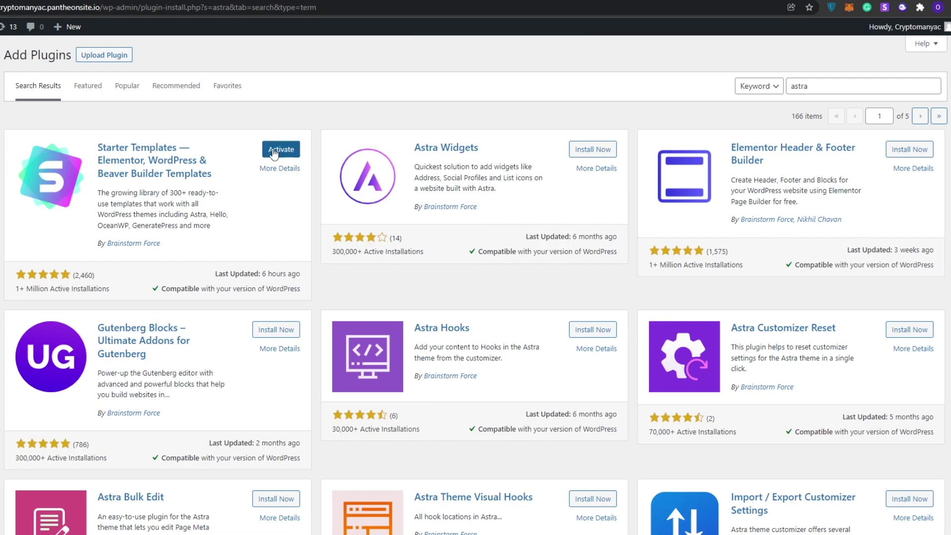
click(274, 153)
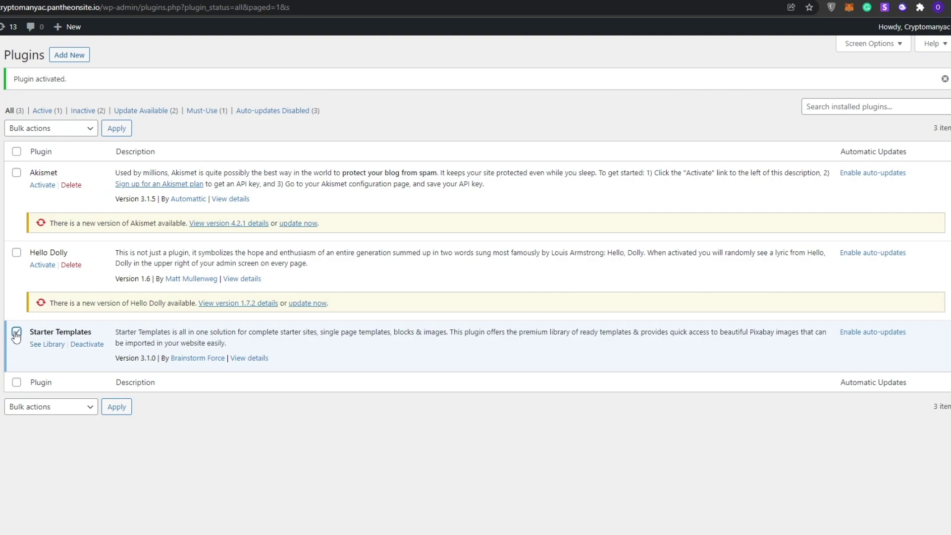
- Open the Starter Templates library, start building the website and choose Elementor as the page builder
click(47, 347)
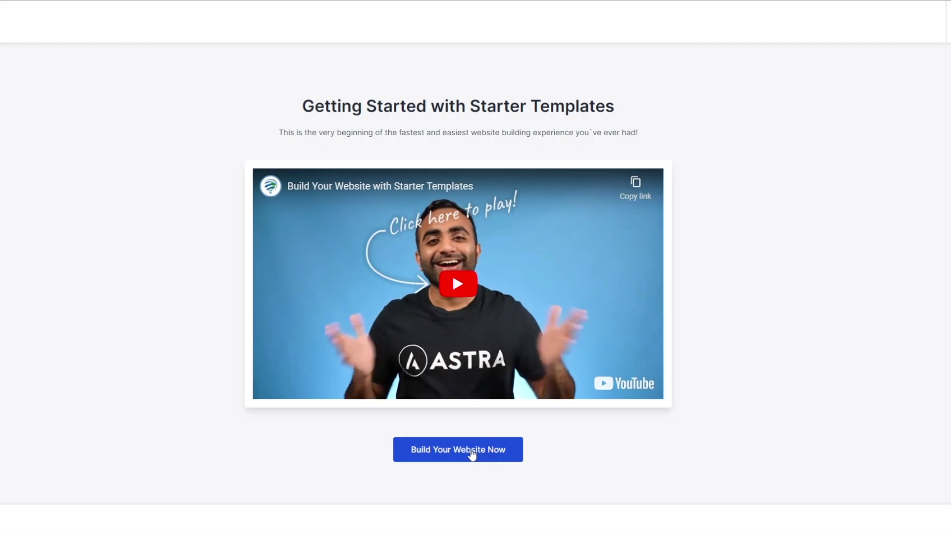
click(471, 450)
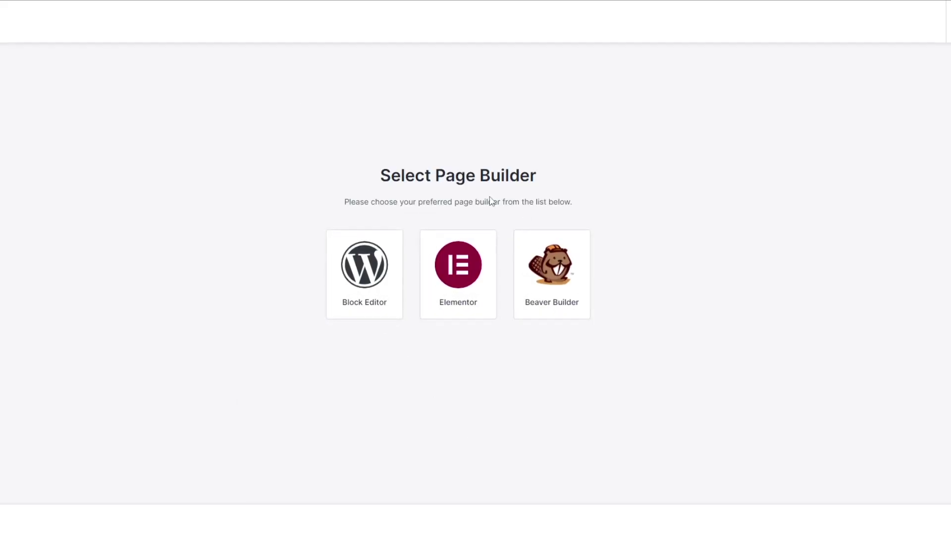
click(484, 284)
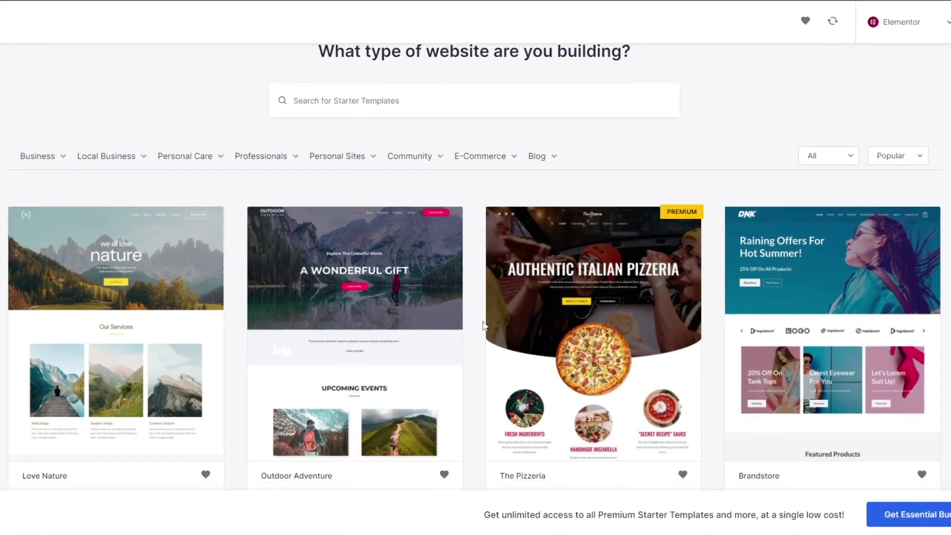
- Browse the starter templates and select the Mountain template from the Photographer results
scroll(484, 325, down, 4)
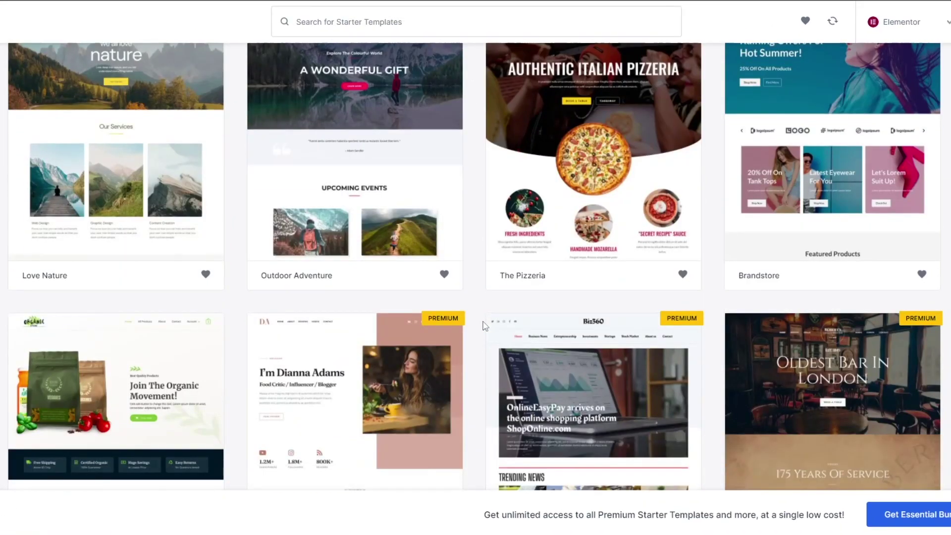
scroll(483, 325, up, 5)
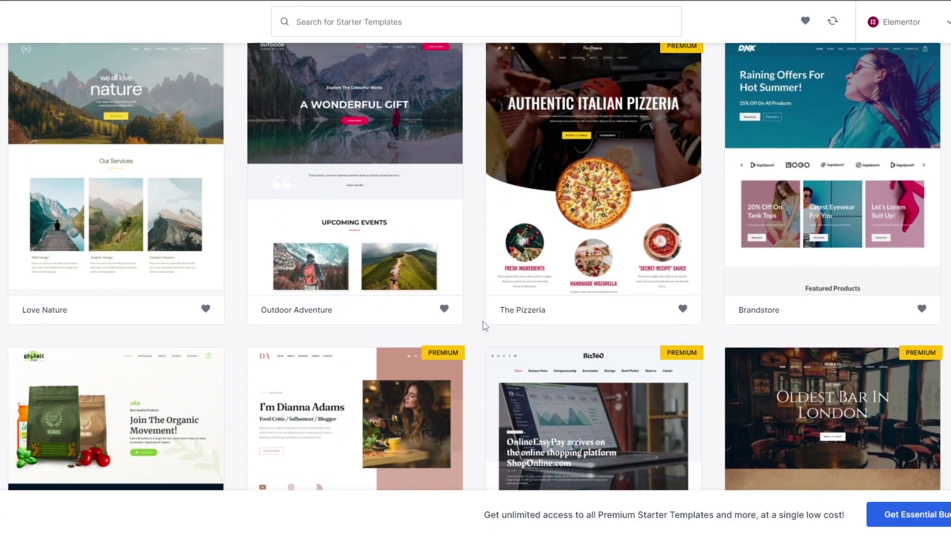
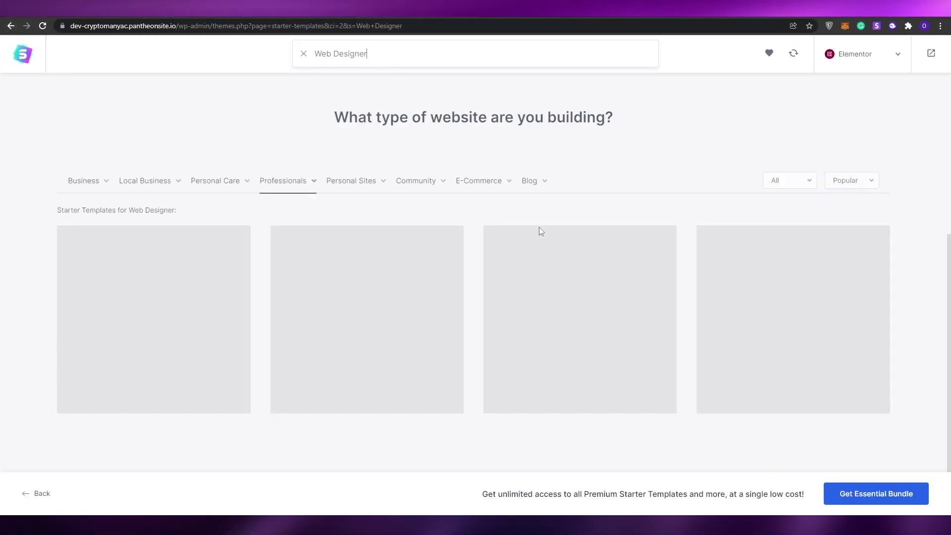
mouse_move(549, 240)
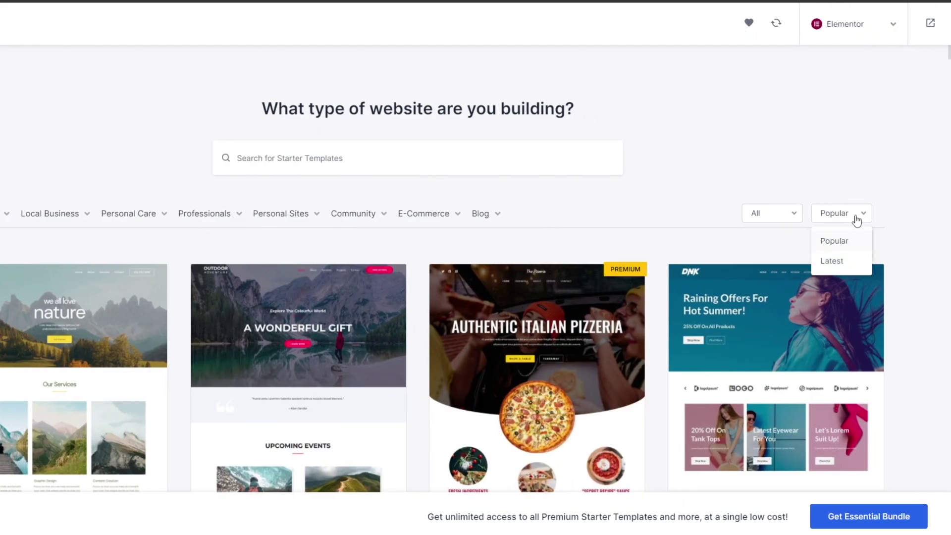
scroll(388, 244, down, 3)
scroll(389, 238, down, 4)
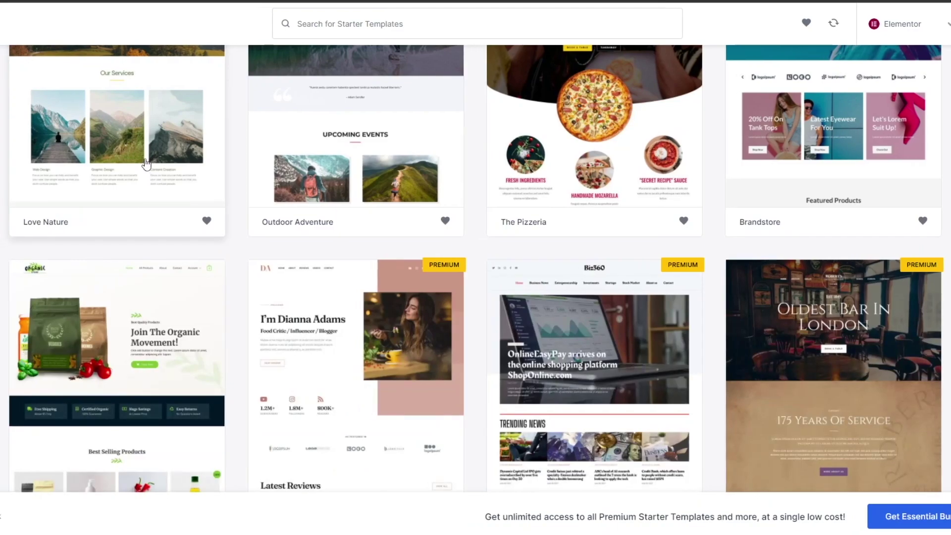
scroll(146, 166, down, 8)
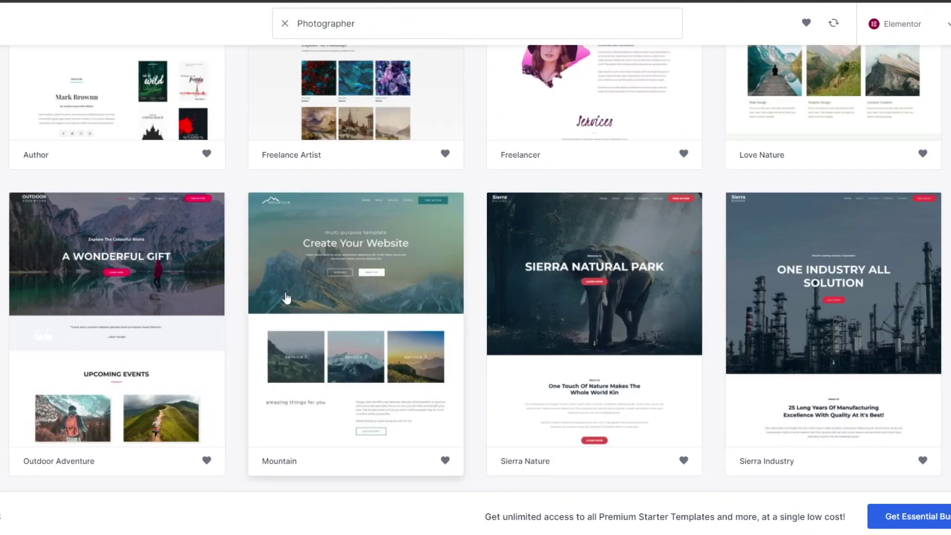
click(401, 280)
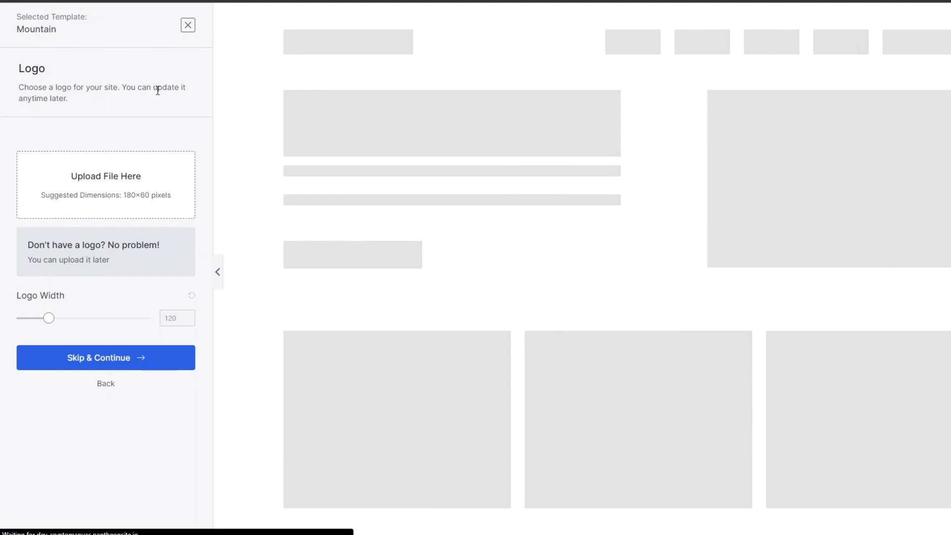
- Examine the Mountain template preview from the hero section through the services and gallery to the footer
scroll(483, 270, down, 10)
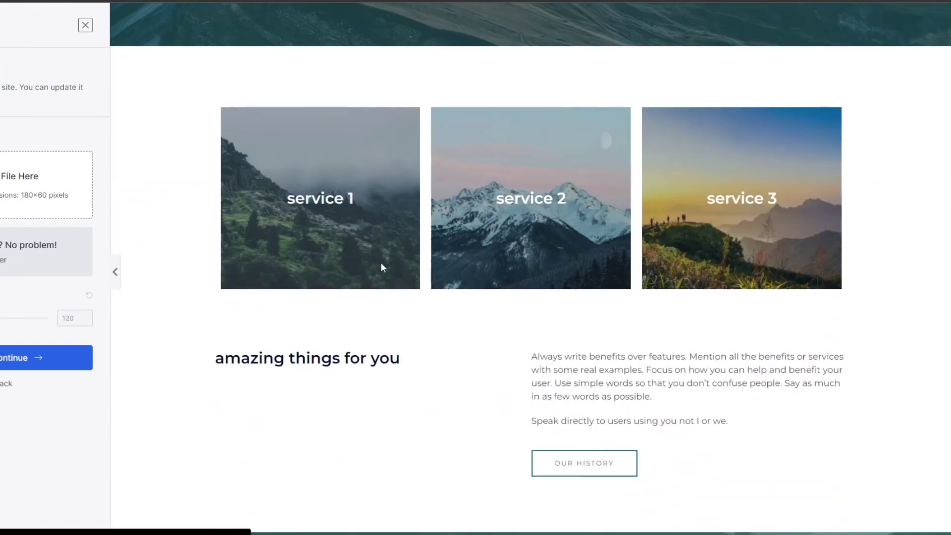
scroll(381, 265, down, 5)
scroll(386, 267, up, 10)
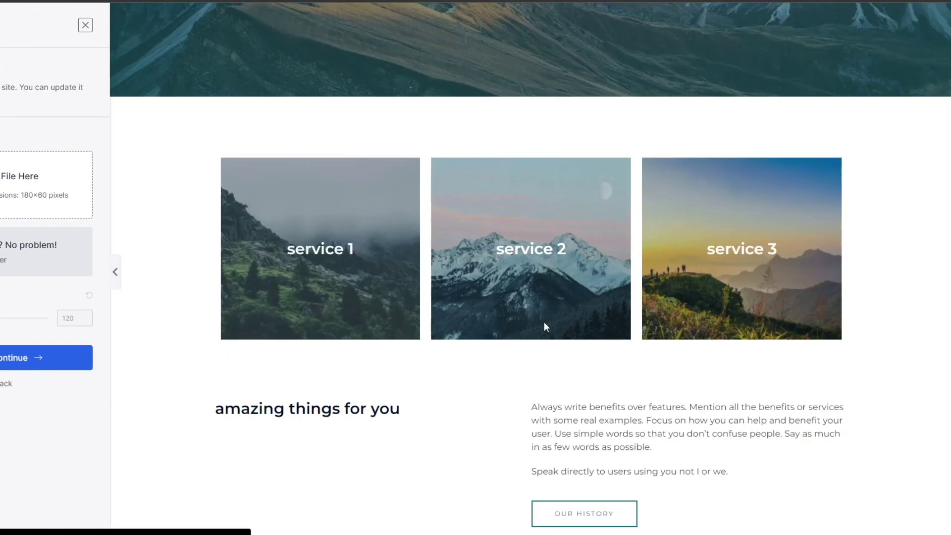
scroll(906, 192, down, 3)
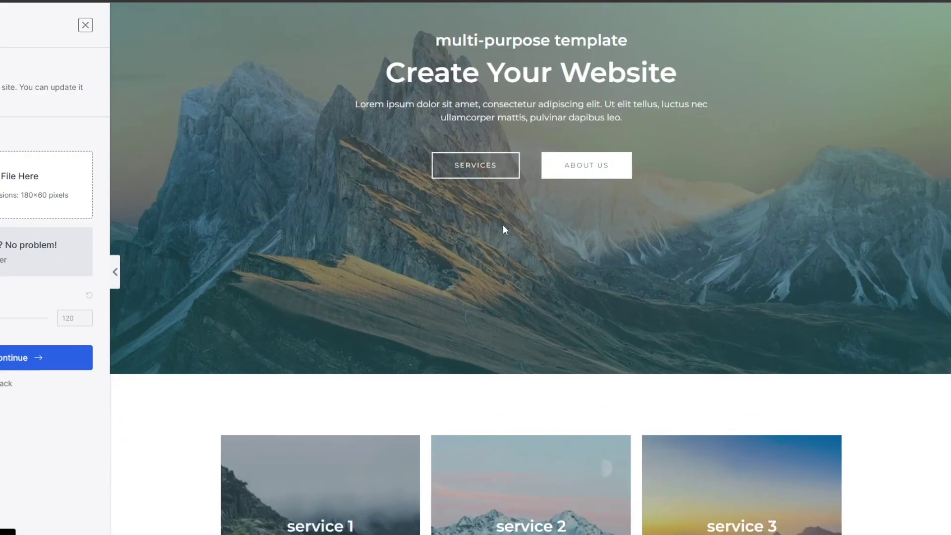
scroll(594, 237, up, 2)
scroll(624, 248, down, 6)
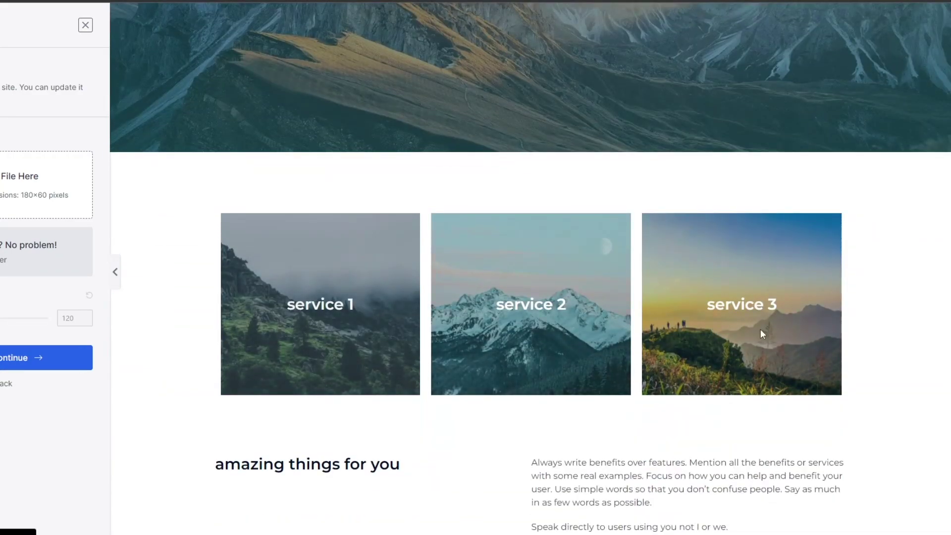
scroll(763, 330, down, 12)
scroll(517, 233, up, 3)
scroll(559, 278, down, 6)
scroll(559, 277, up, 3)
scroll(758, 402, down, 3)
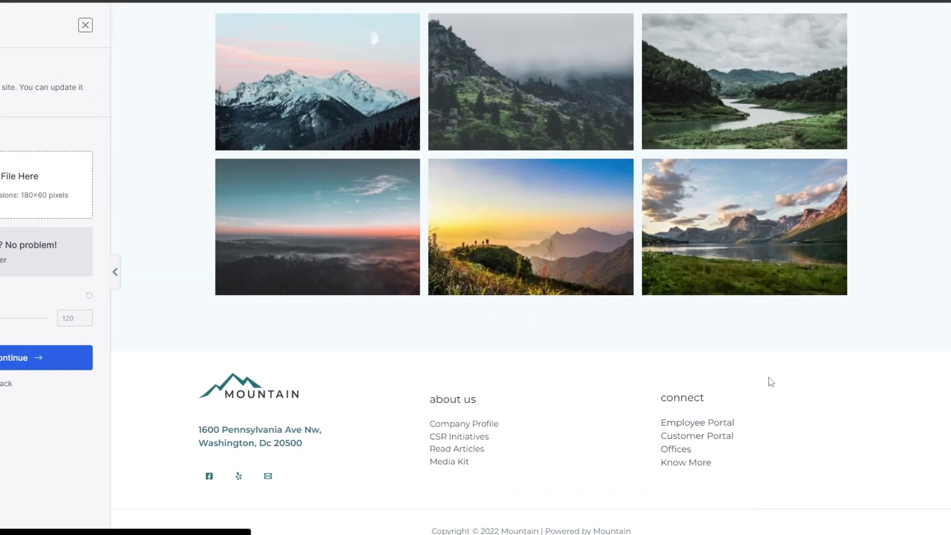
scroll(564, 406, up, 8)
scroll(565, 406, up, 10)
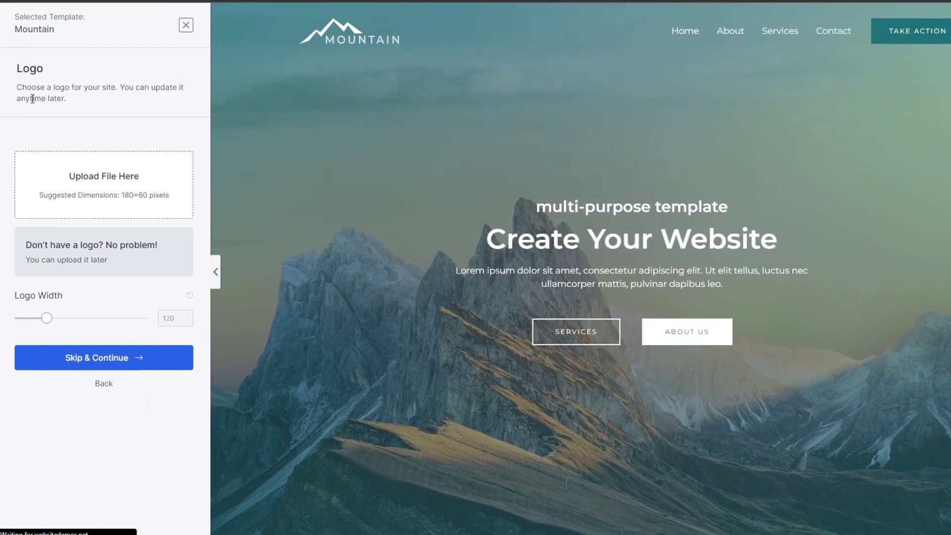
- Upload the dark car photo from the Pictures folder as the site logo and set the logo width to 100
click(96, 204)
click(484, 270)
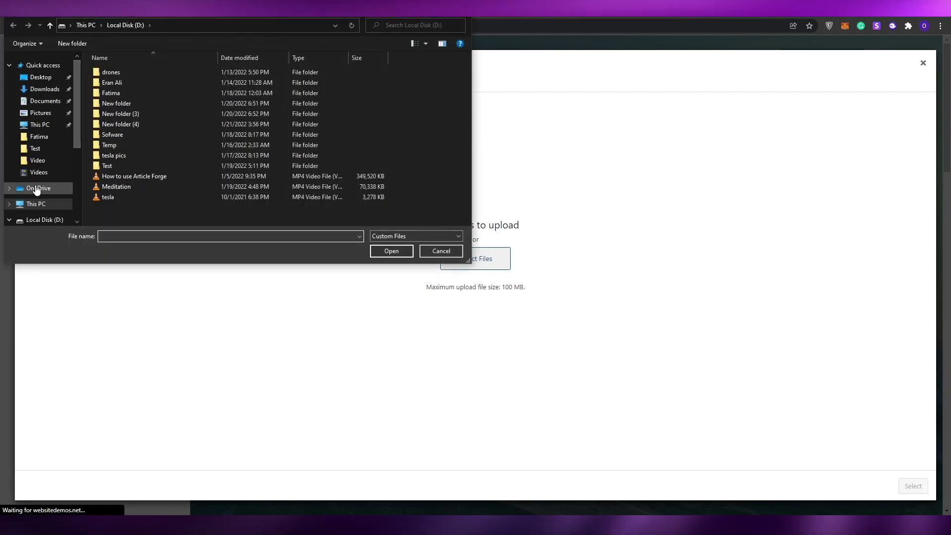
click(42, 114)
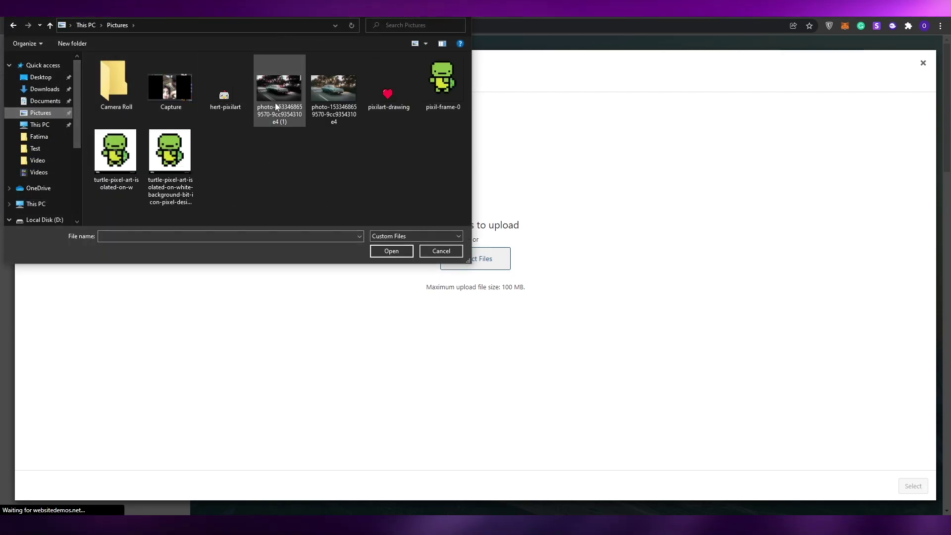
click(298, 93)
click(400, 254)
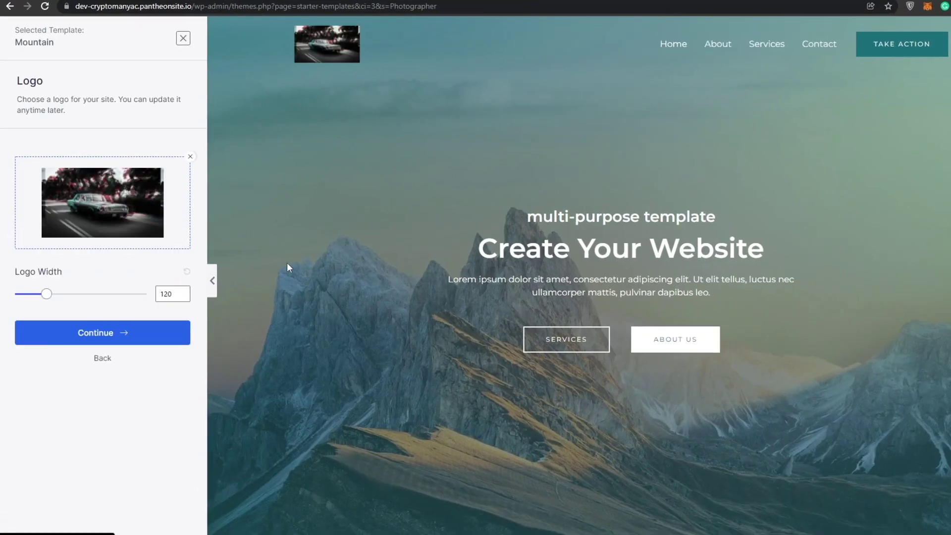
mouse_move(59, 296)
mouse_down()
mouse_move(90, 298)
mouse_move(7, 300)
mouse_move(42, 300)
mouse_up()
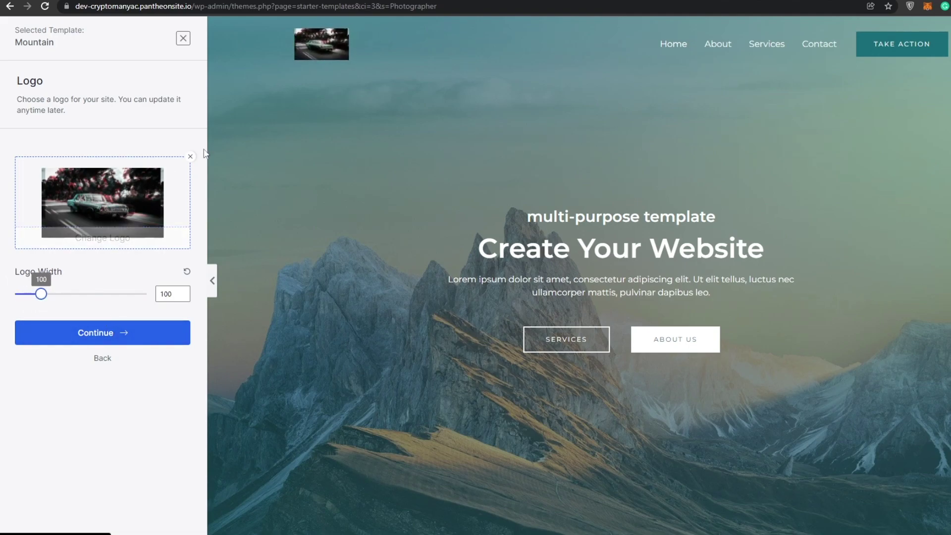
- Replace the logo with an uploaded pixilart-drawing.png, reduce the logo width, and continue to the colors and fonts settings
click(190, 157)
click(108, 194)
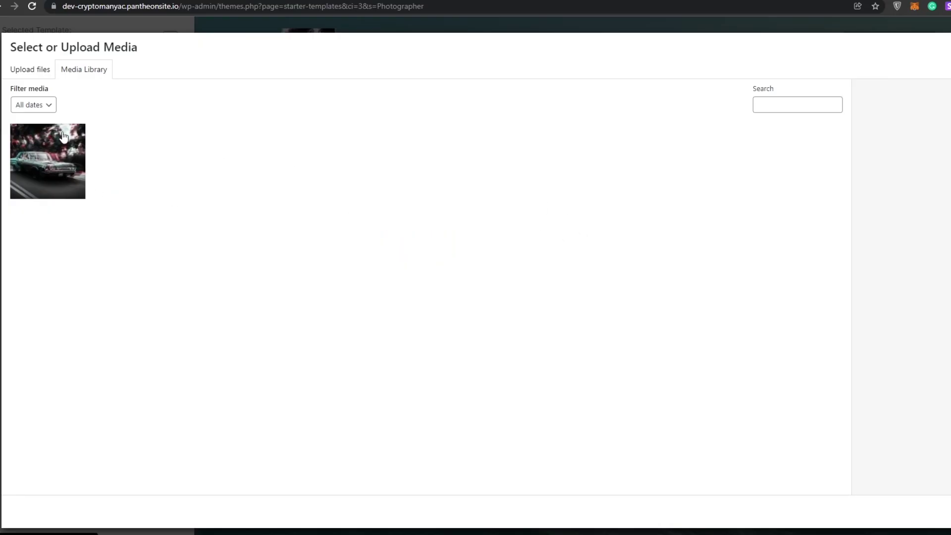
click(30, 69)
click(508, 262)
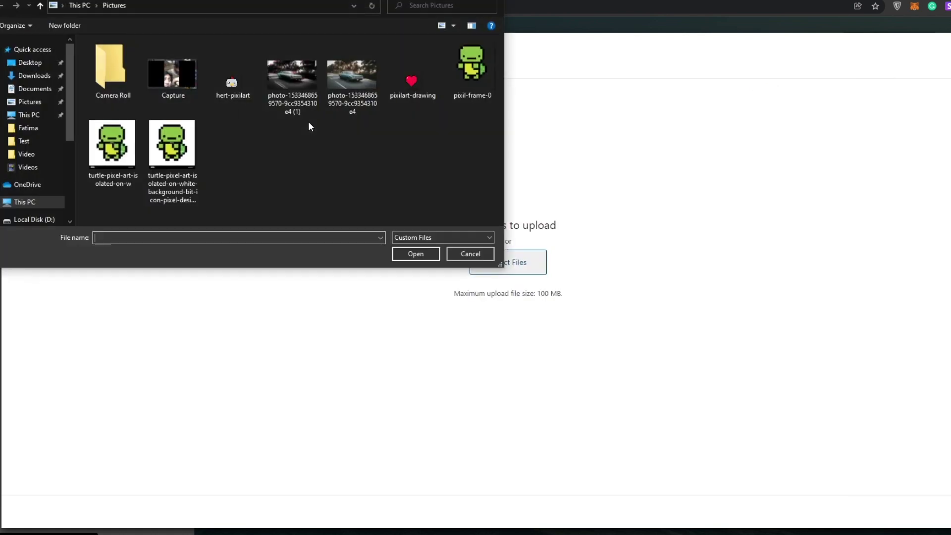
click(426, 253)
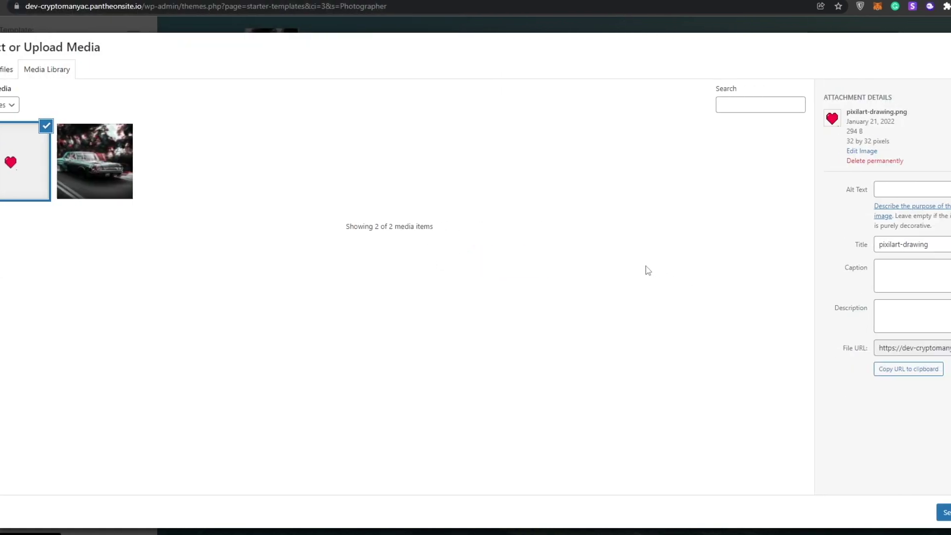
click(923, 512)
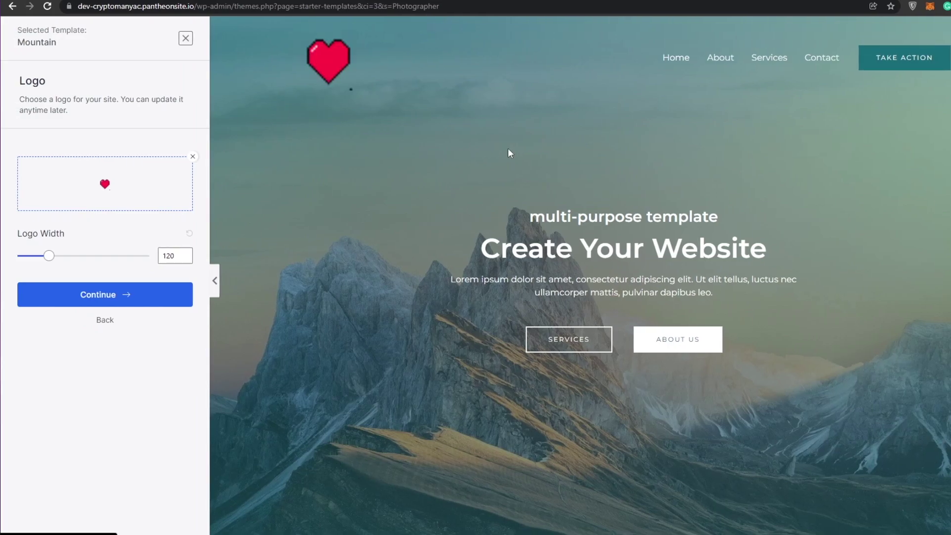
drag(54, 260, 27, 267)
click(114, 294)
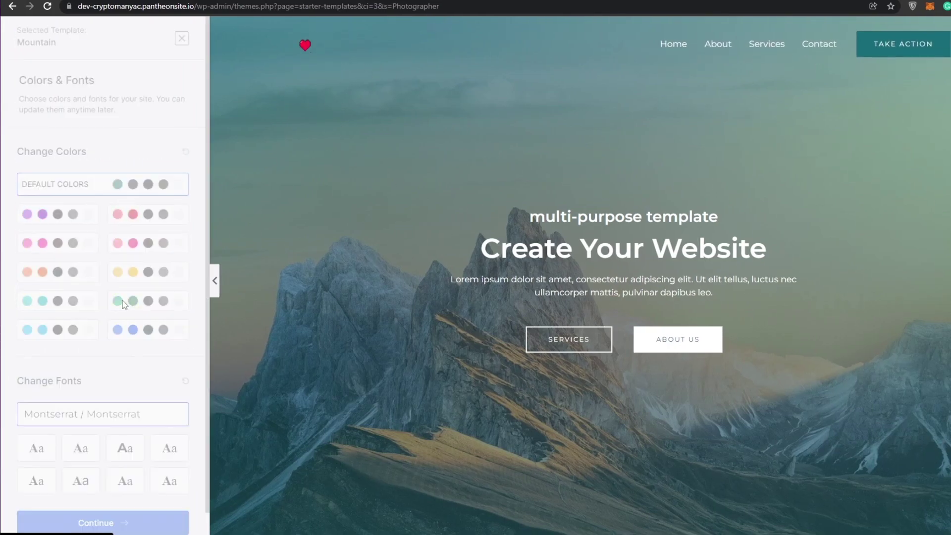
- Keep the default colors, choose the Poppins / Lato font pair, and continue to the final setup form
scroll(111, 198, down, 2)
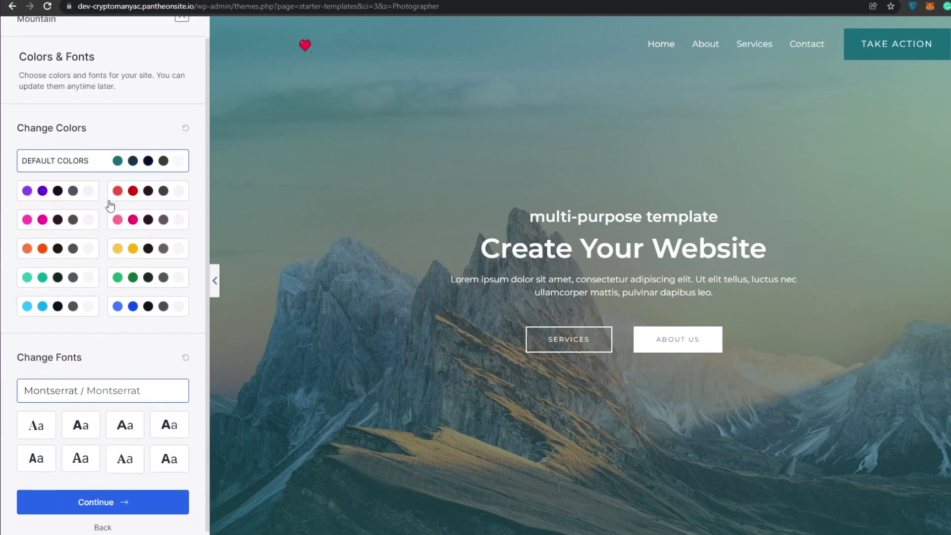
scroll(84, 409, up, 2)
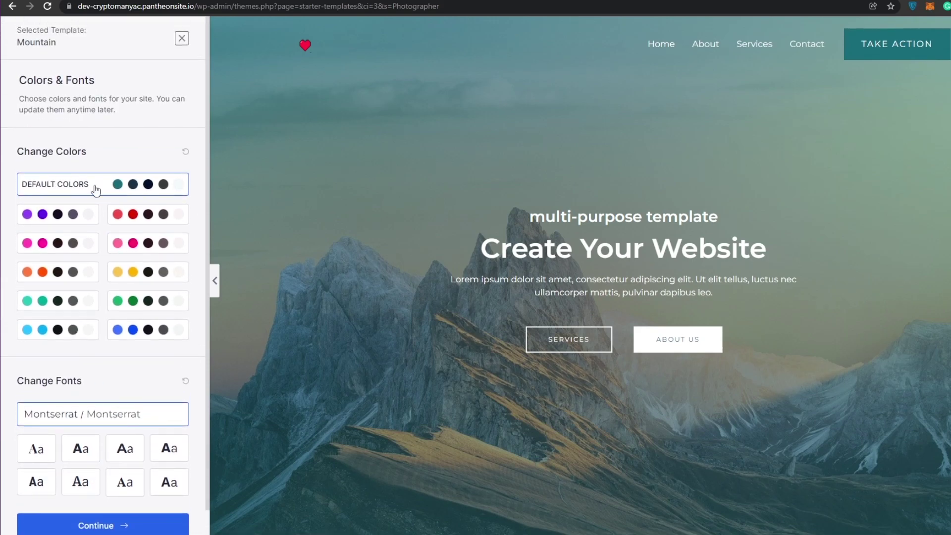
scroll(79, 258, down, 2)
click(79, 413)
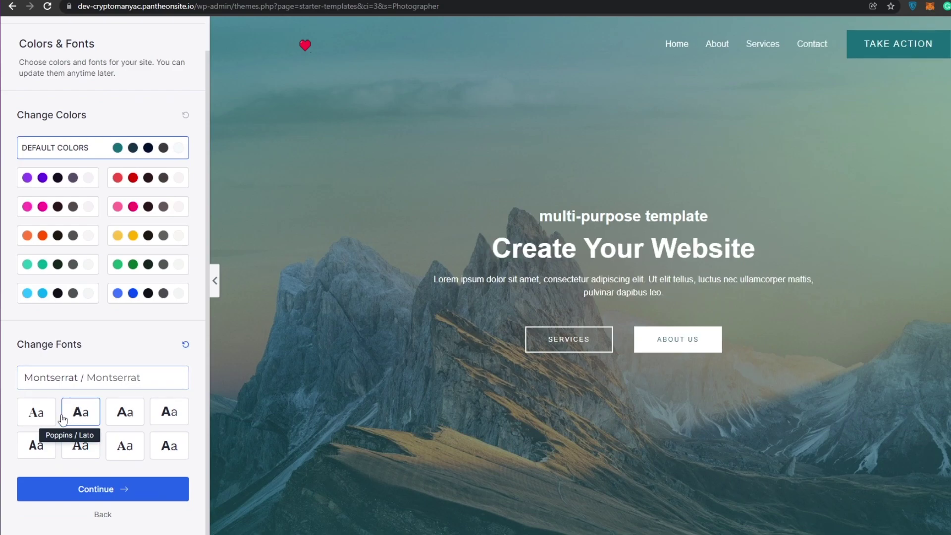
click(36, 416)
click(81, 412)
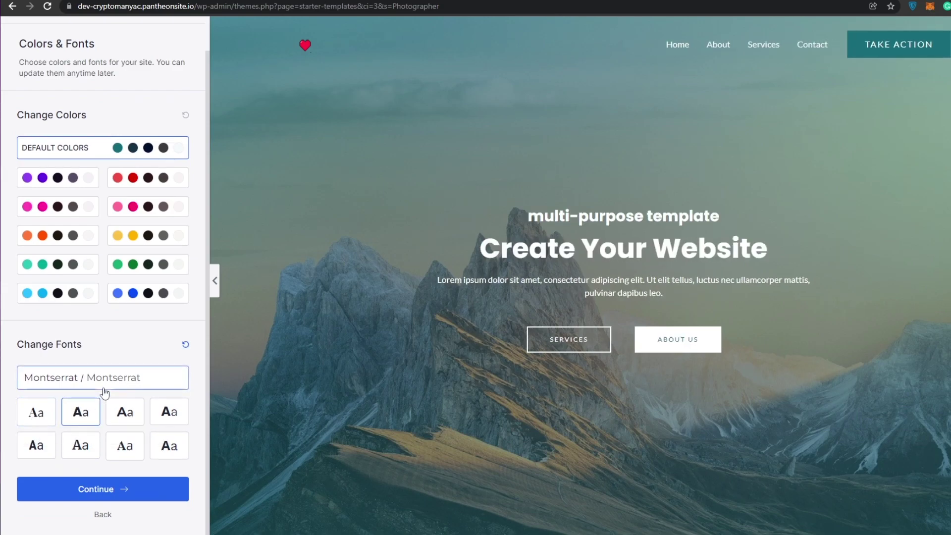
click(140, 488)
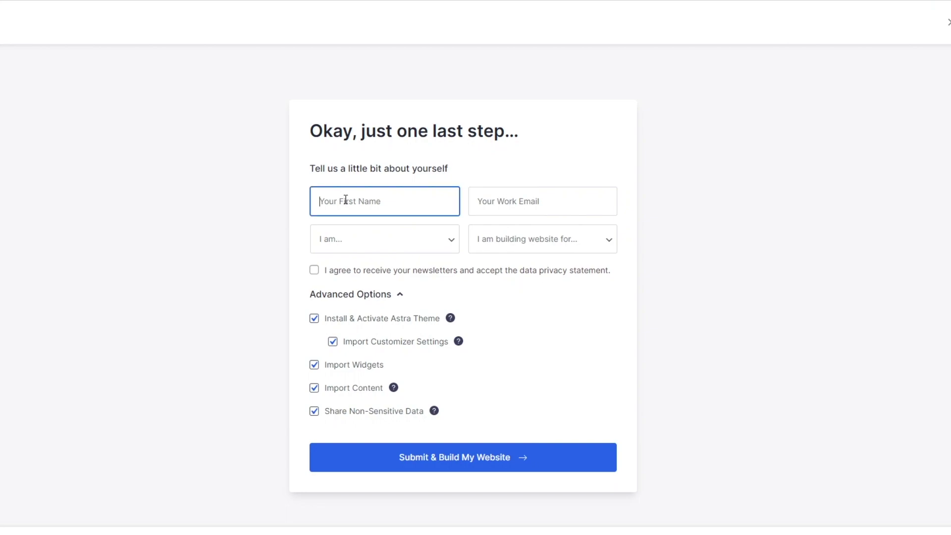
- Complete the form with Beginner, Myself/My Company, the name, the work email and newsletter consent, and submit it to build the website
click(386, 239)
click(379, 275)
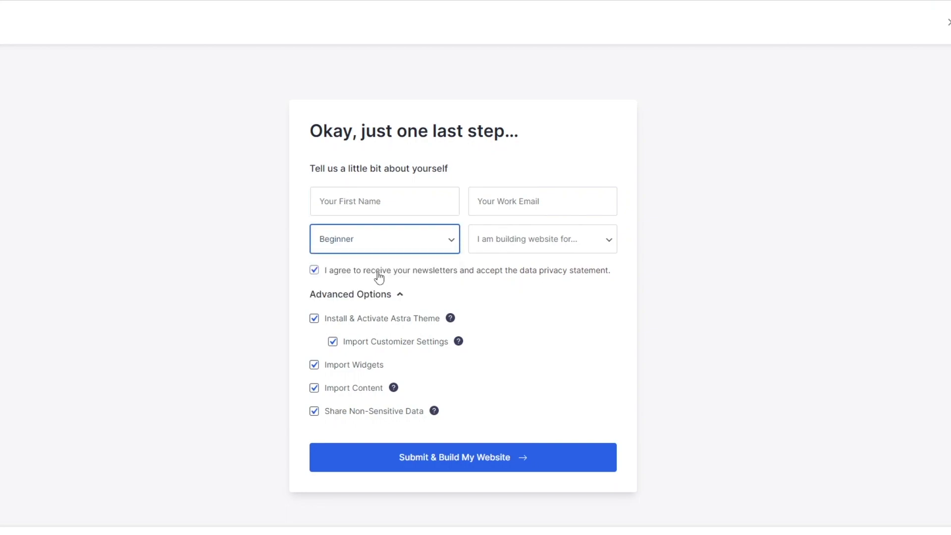
click(569, 248)
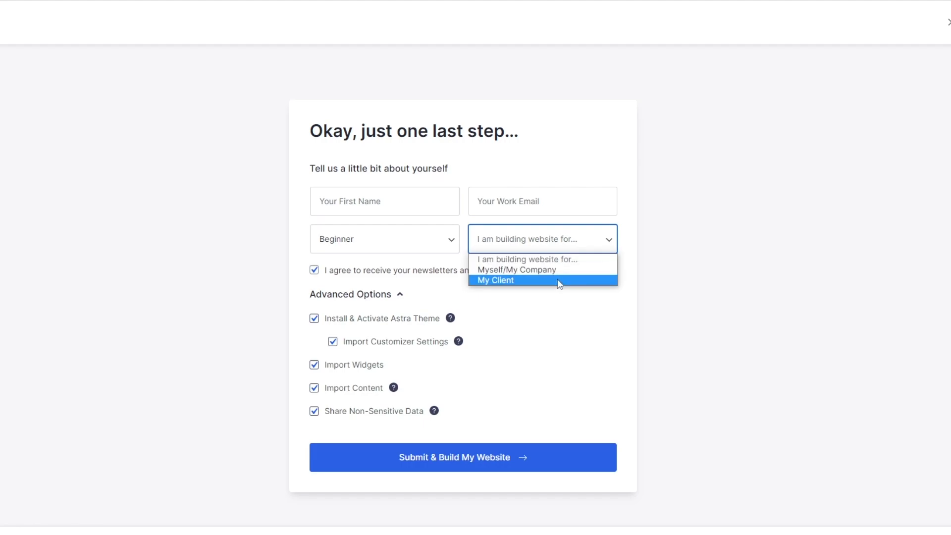
click(552, 270)
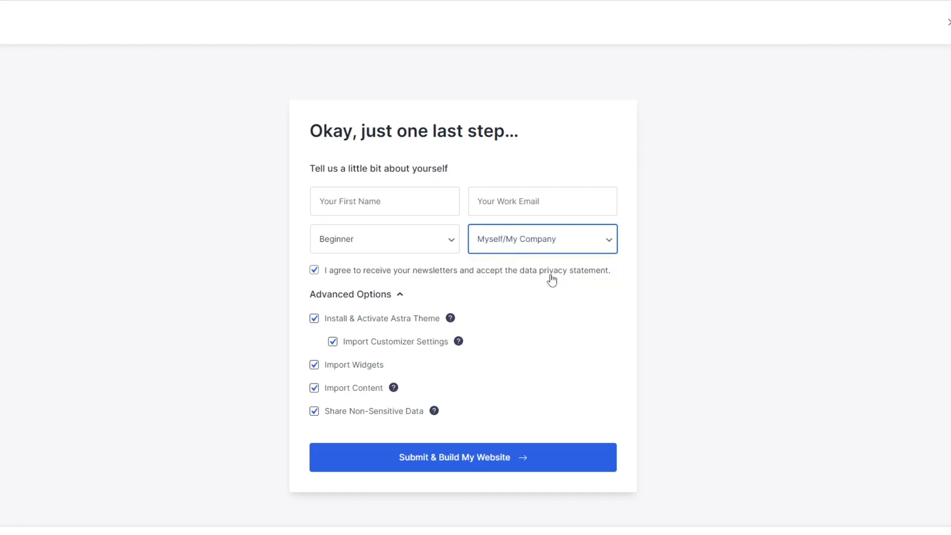
click(564, 198)
click(351, 209)
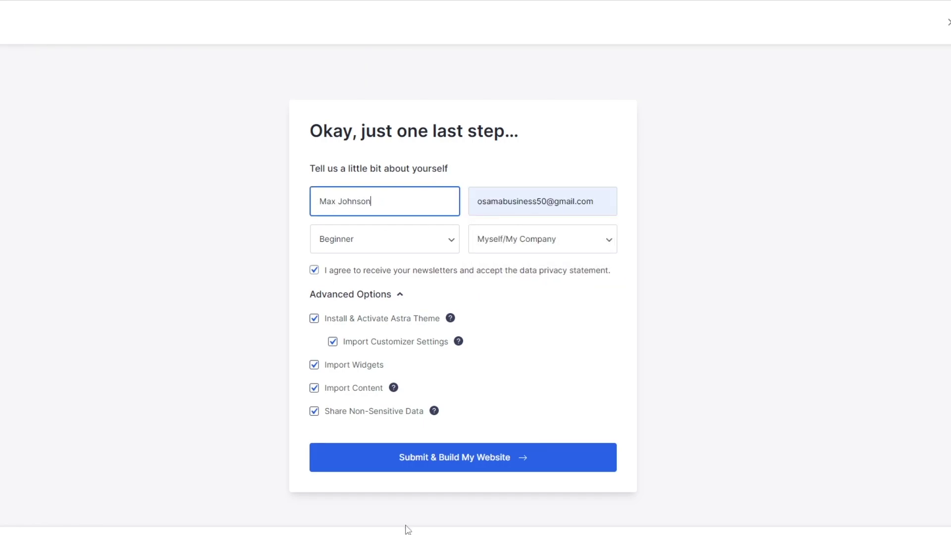
click(501, 467)
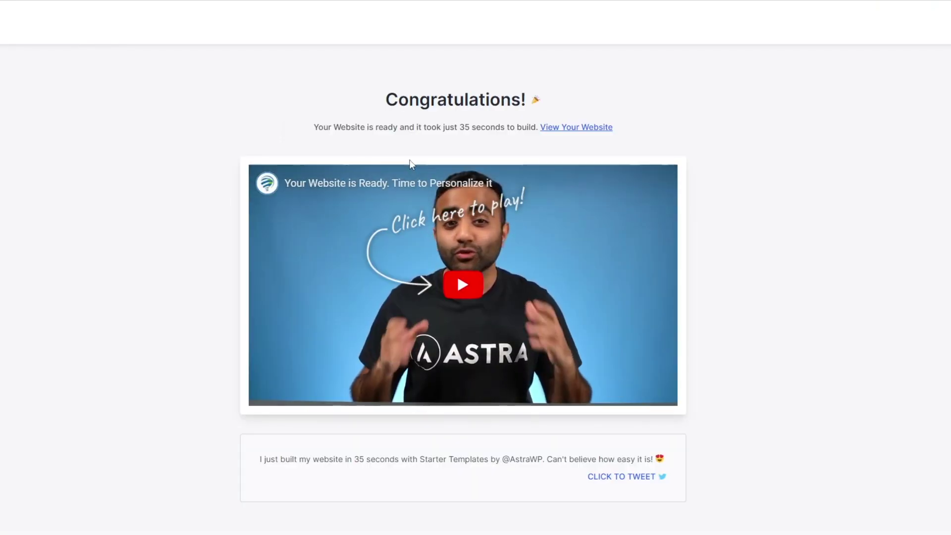
- Open the finished website and examine its home page sections from the hero downward
click(570, 128)
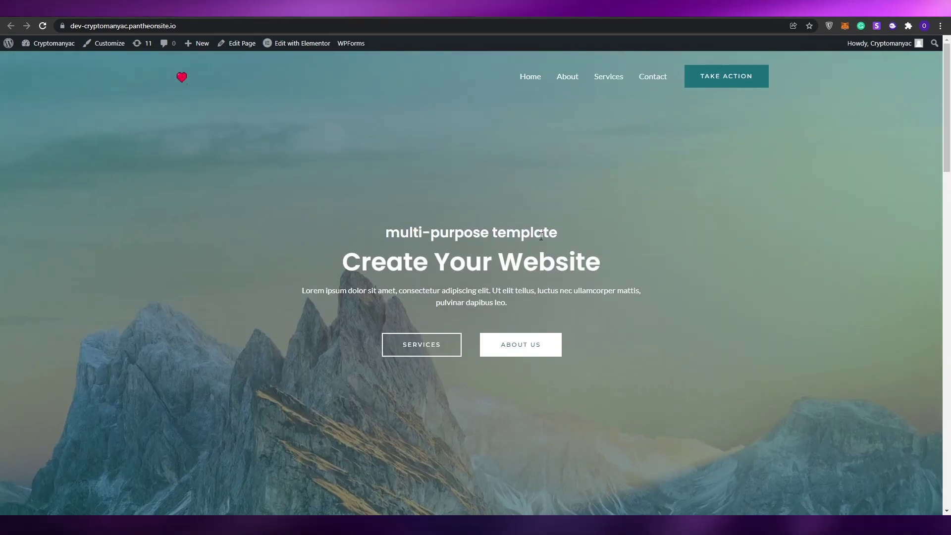
scroll(390, 278, down, 10)
scroll(321, 281, down, 4)
scroll(327, 292, up, 14)
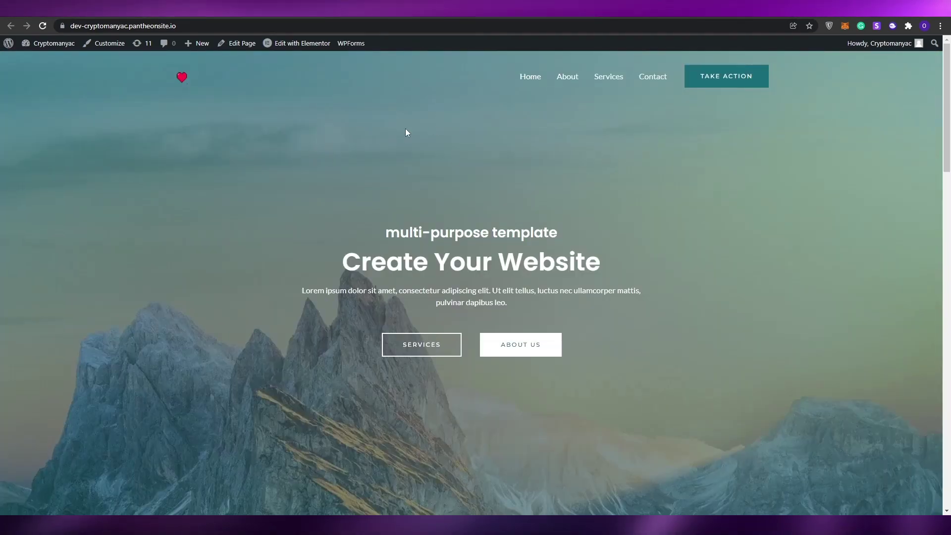
- Open the home page in Elementor and replace the hero section's background image with the dark car photo from the media library
mouse_move(303, 45)
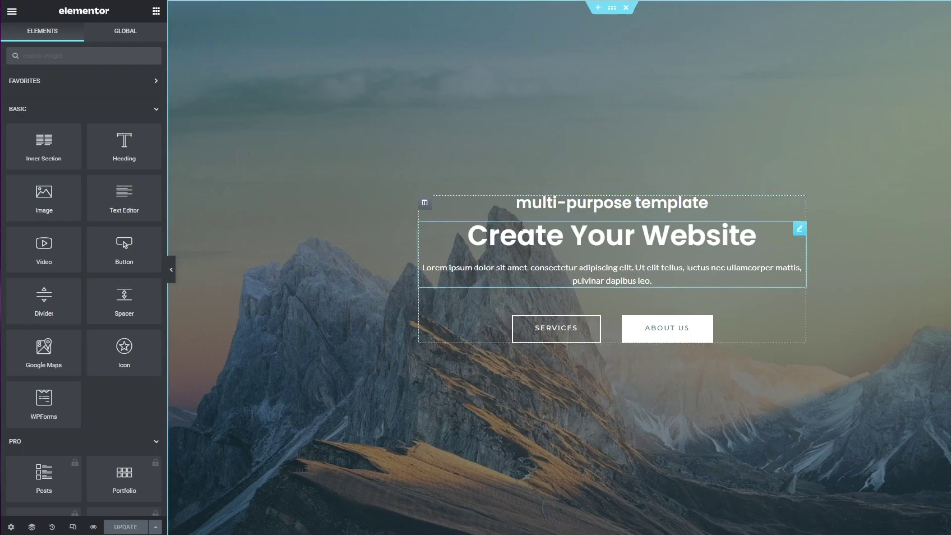
click(613, 9)
click(91, 40)
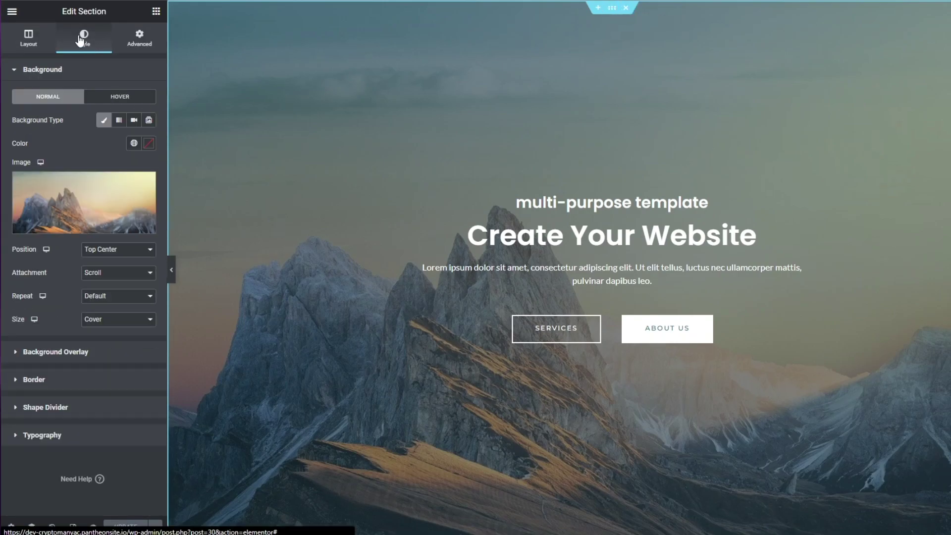
click(30, 216)
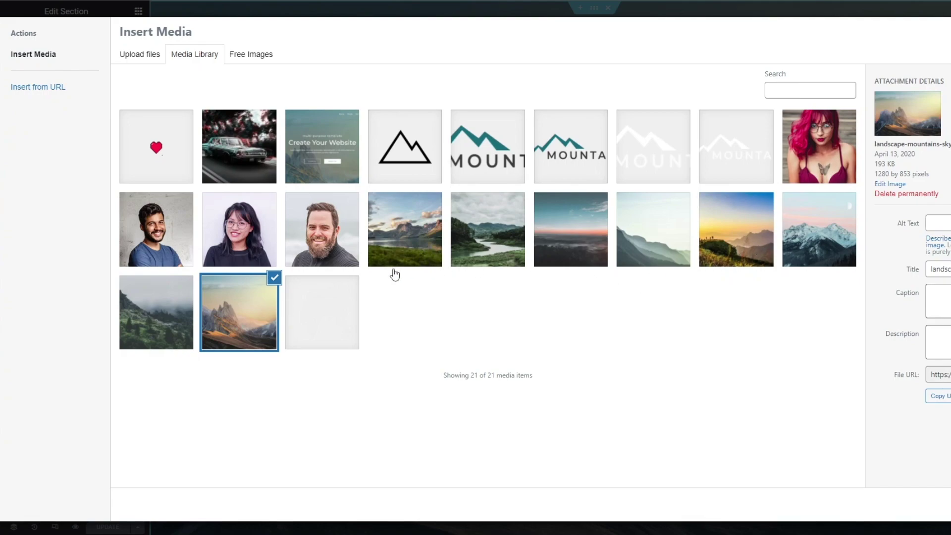
click(236, 160)
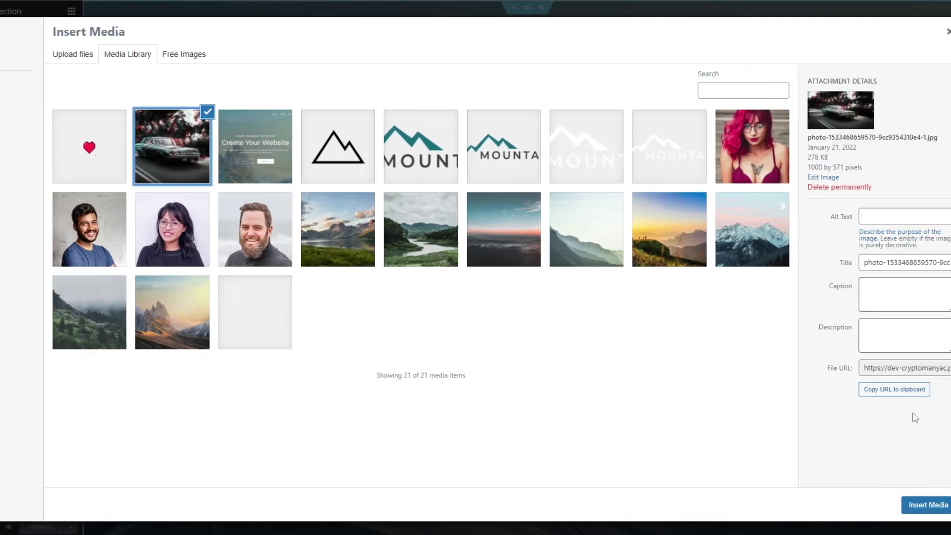
click(904, 505)
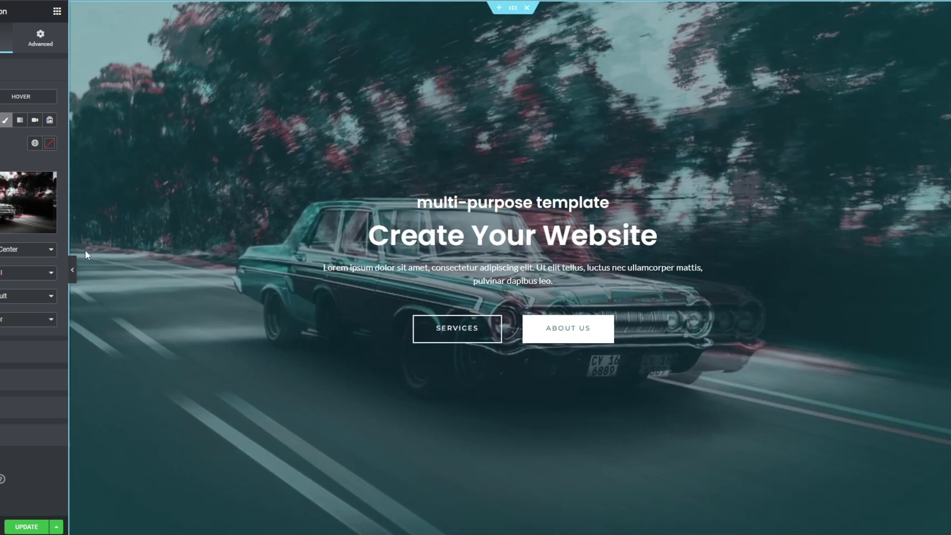
- Review the hero section with its car background and open the section's layout settings
scroll(346, 270, down, 1)
scroll(347, 275, up, 1)
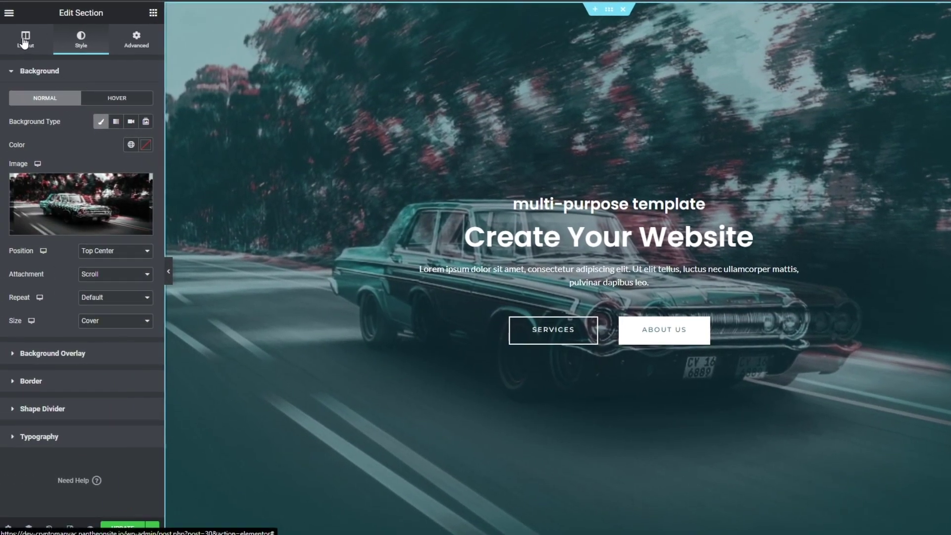
click(25, 42)
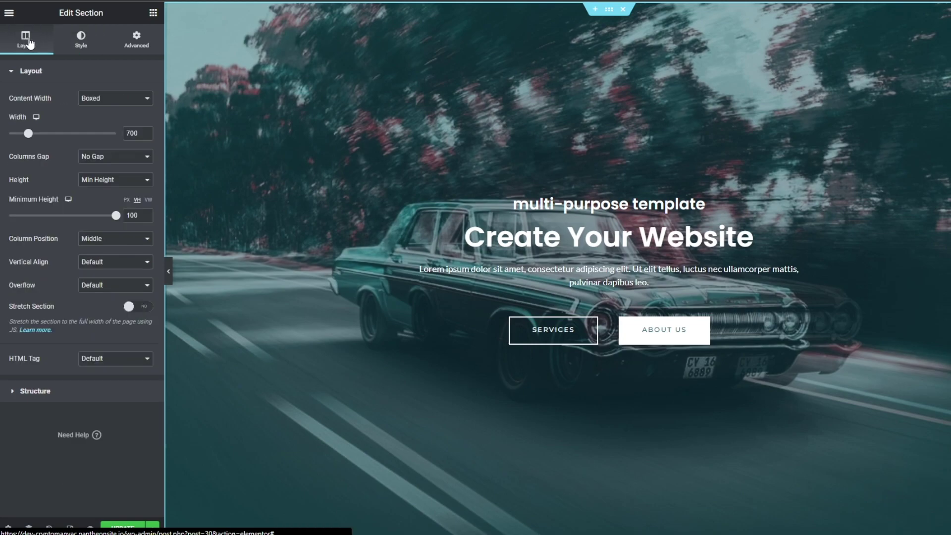
- Clear the "multi-purpose template" heading and the lorem ipsum description in the hero section
click(599, 212)
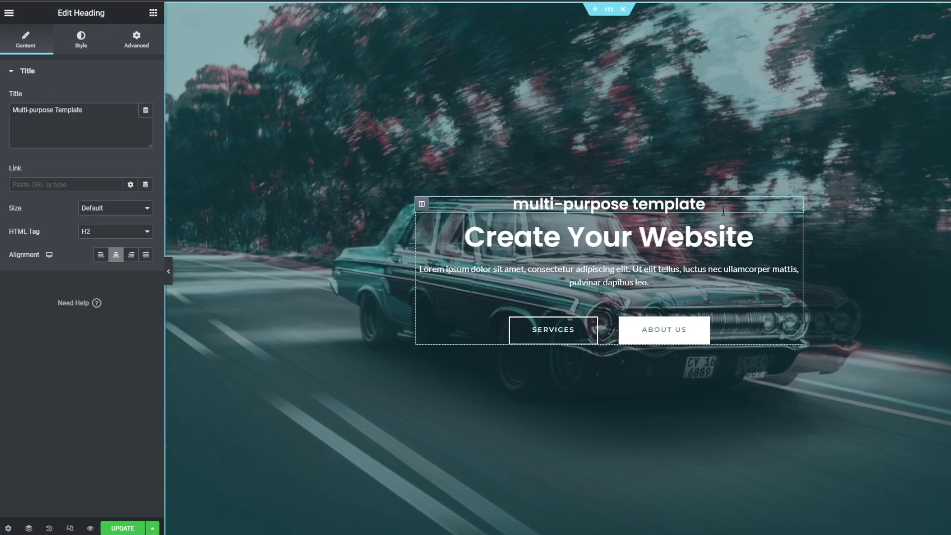
key(ctrl+a)
key(BackSpace)
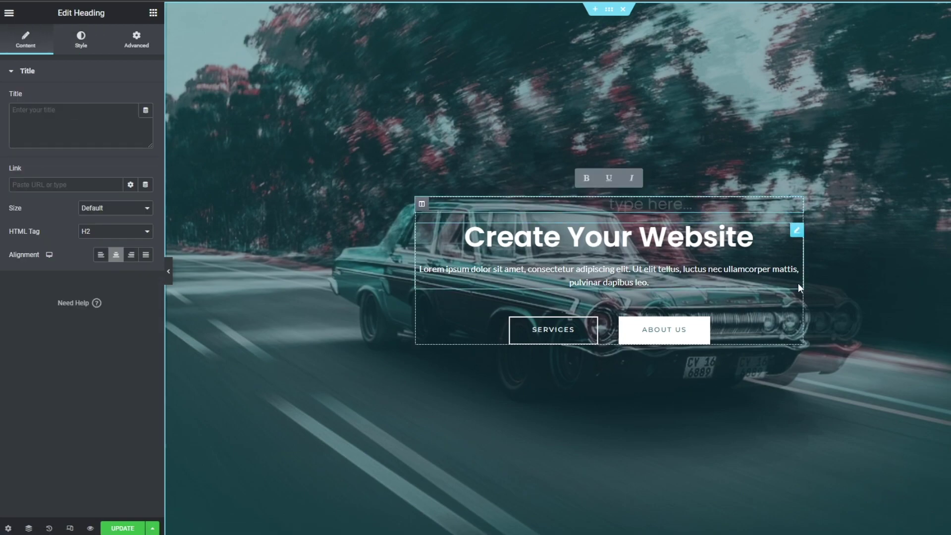
click(648, 281)
key(ctrl+a)
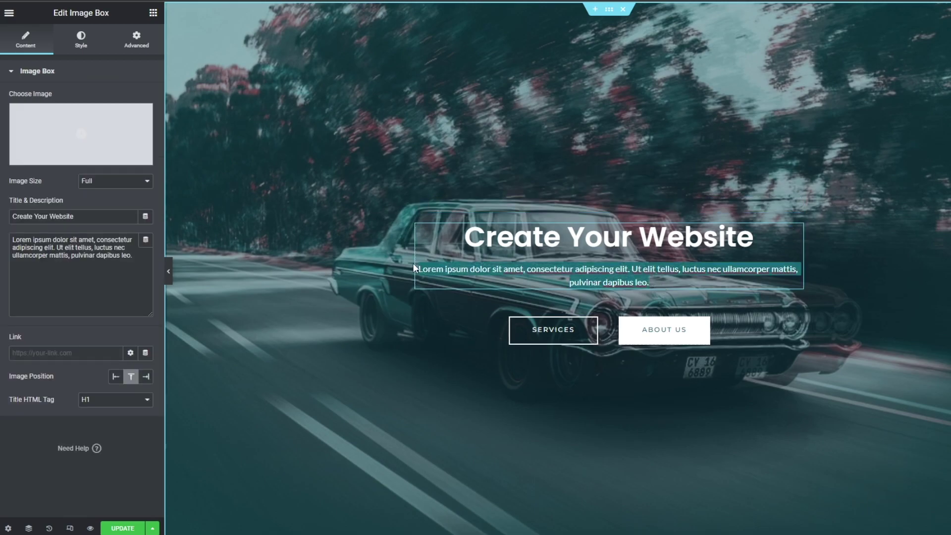
key(BackSpace)
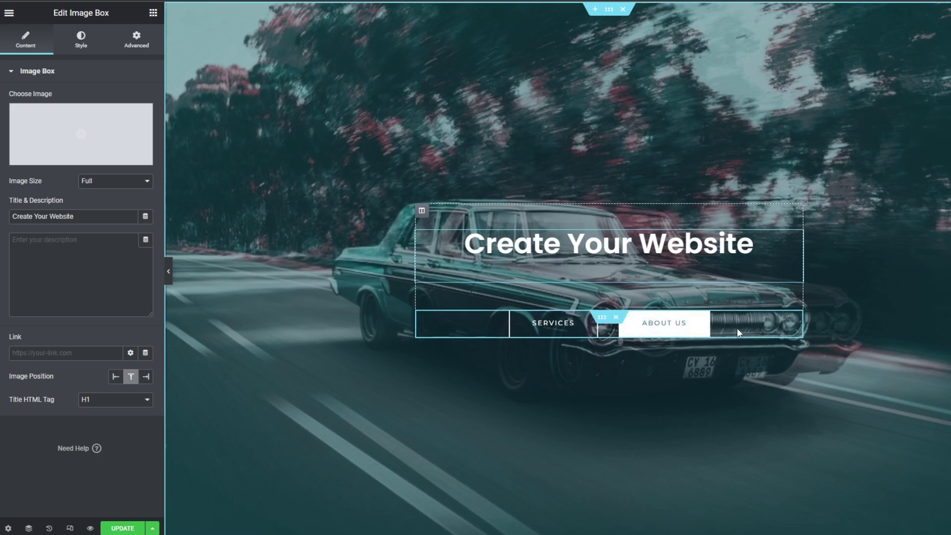
- Delete the Services and About Us buttons from the hero section and change its title to CryptoManyac
click(573, 322)
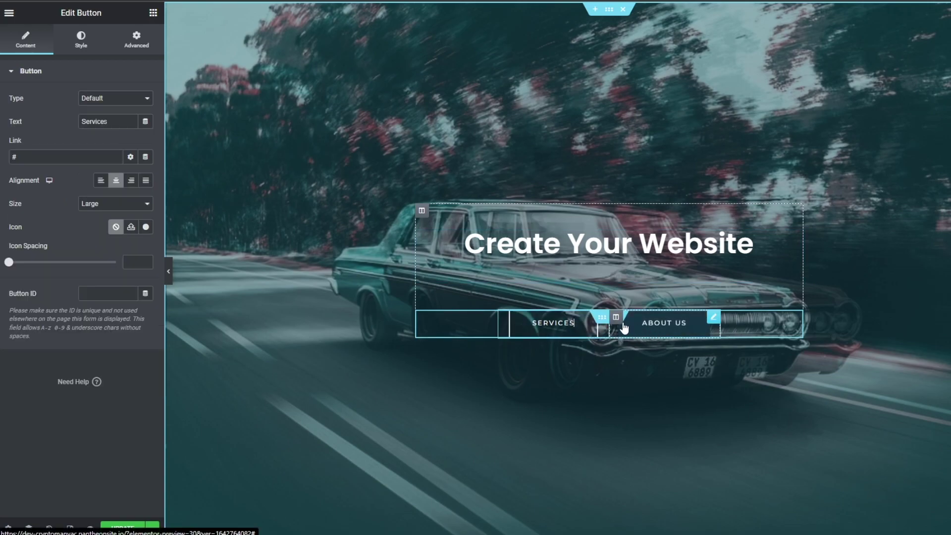
key(ctrl+z)
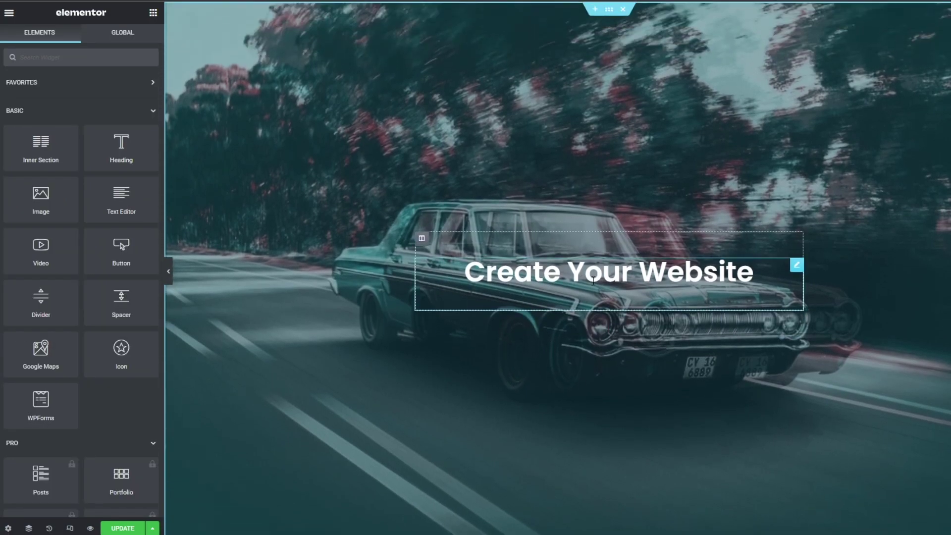
triple_click(593, 280)
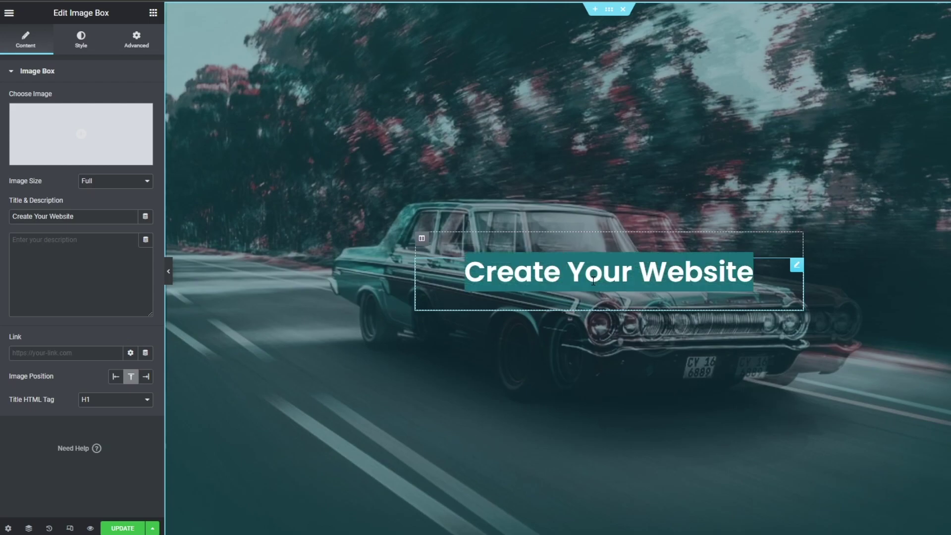
text(C)
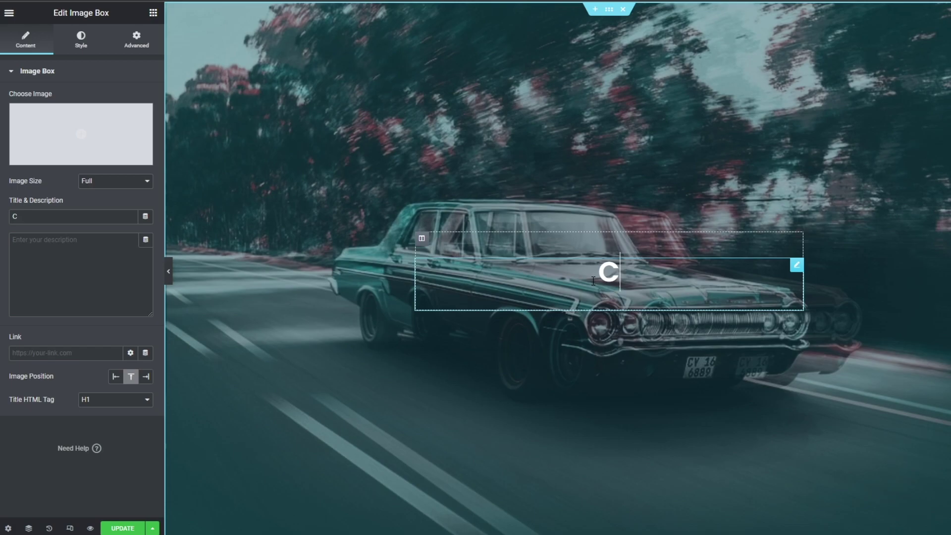
text(ryptoManya)
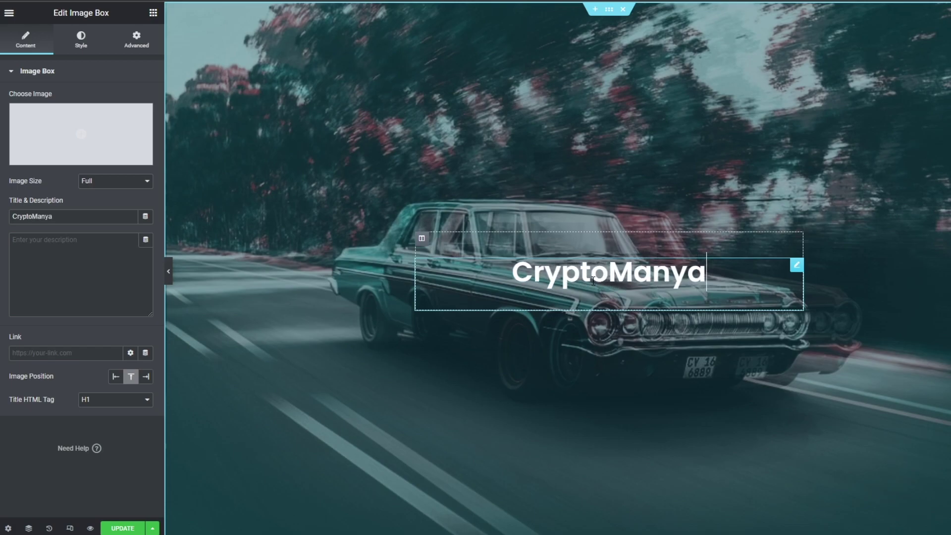
text(c)
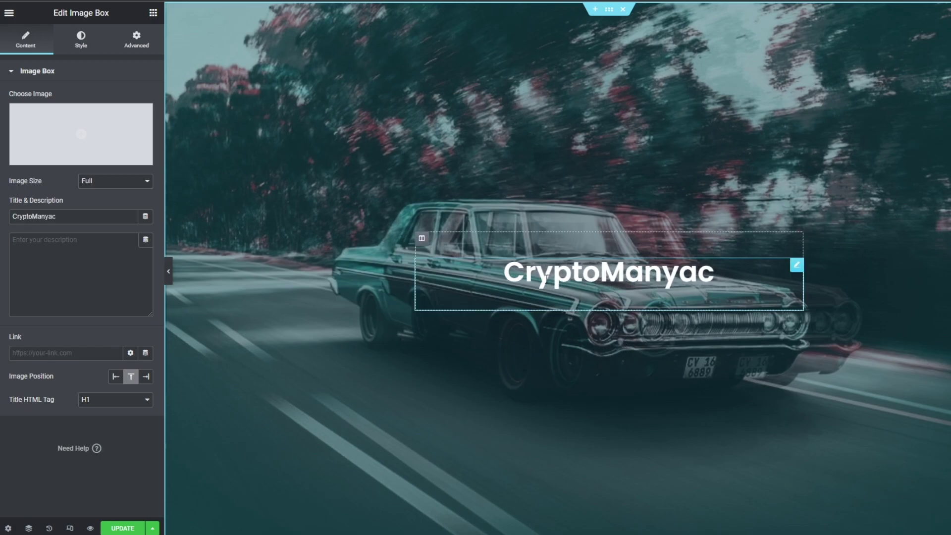
key(ctrl+a)
click(718, 398)
scroll(183, 378, down, 3)
scroll(182, 377, up, 3)
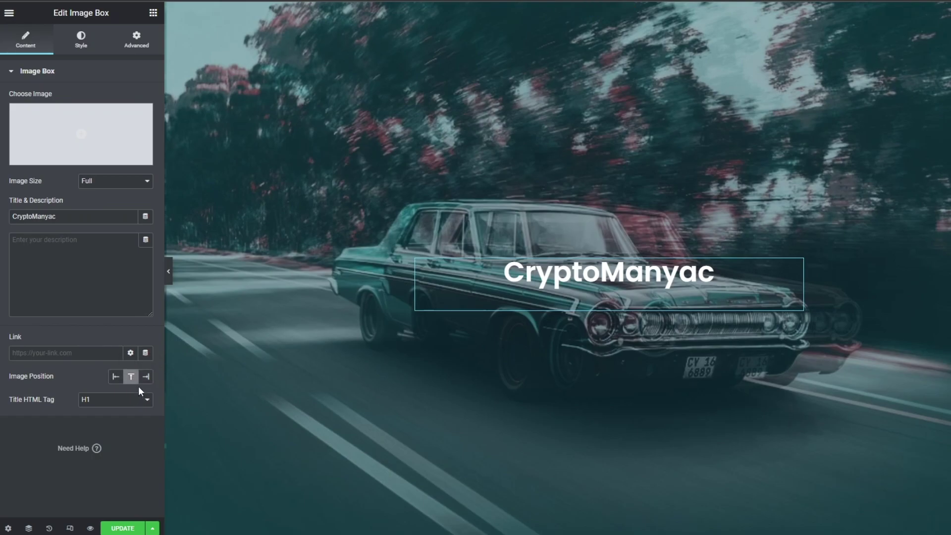
- Check the hero image box's style settings and update the page to save the changes
click(82, 42)
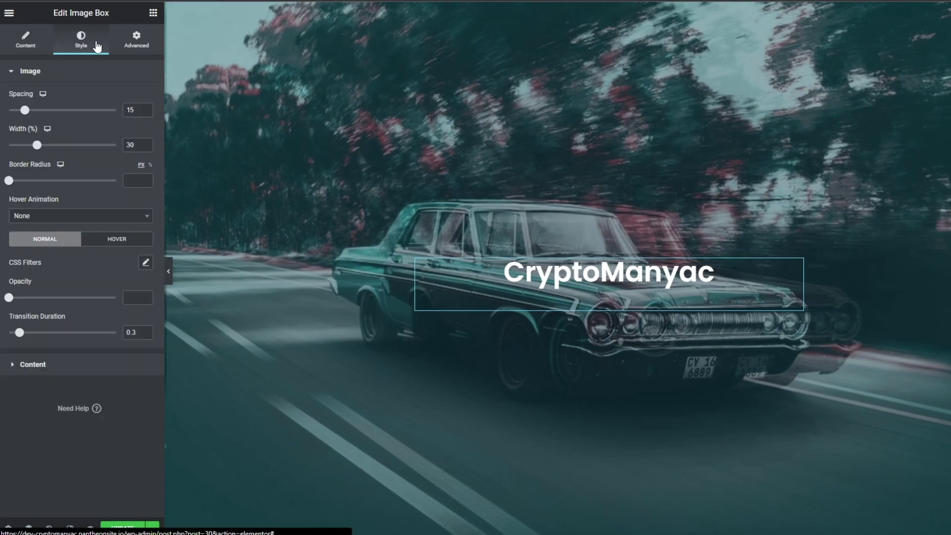
click(34, 110)
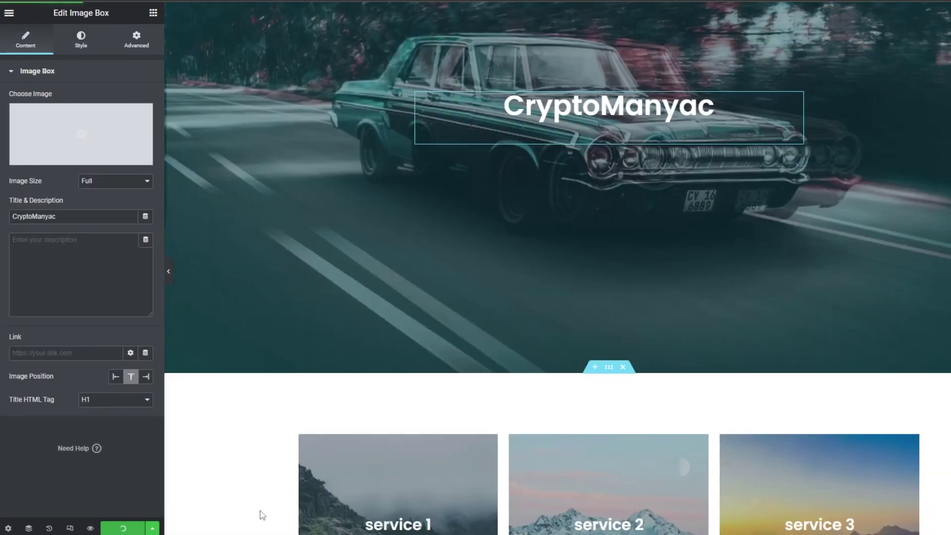
click(124, 528)
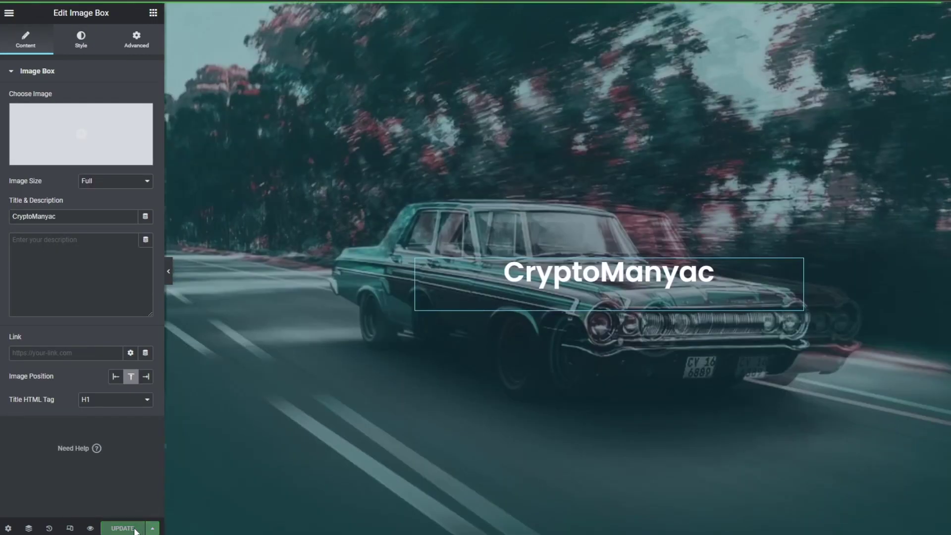
scroll(357, 483, down, 3)
scroll(356, 483, up, 3)
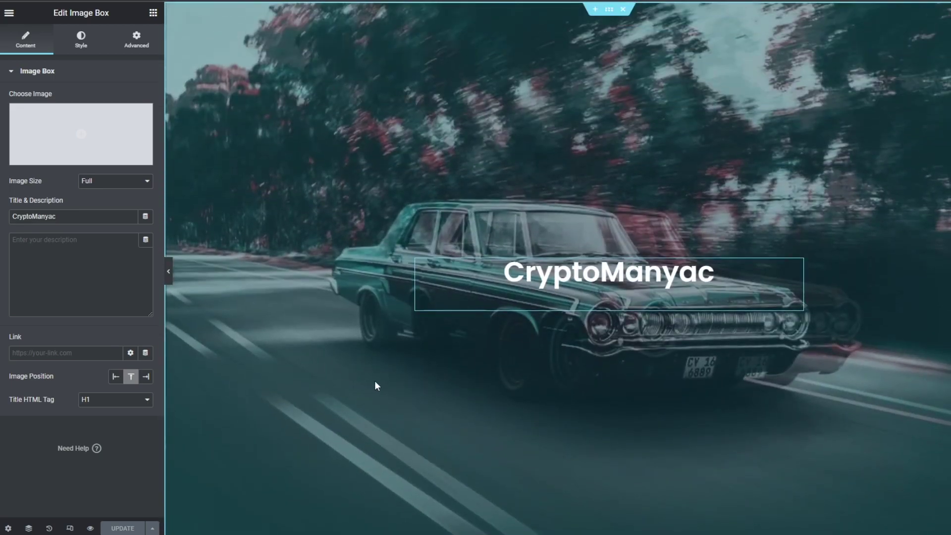
- Examine the service cards, the "amazing things for you" section and the call to action below the hero
scroll(374, 386, down, 5)
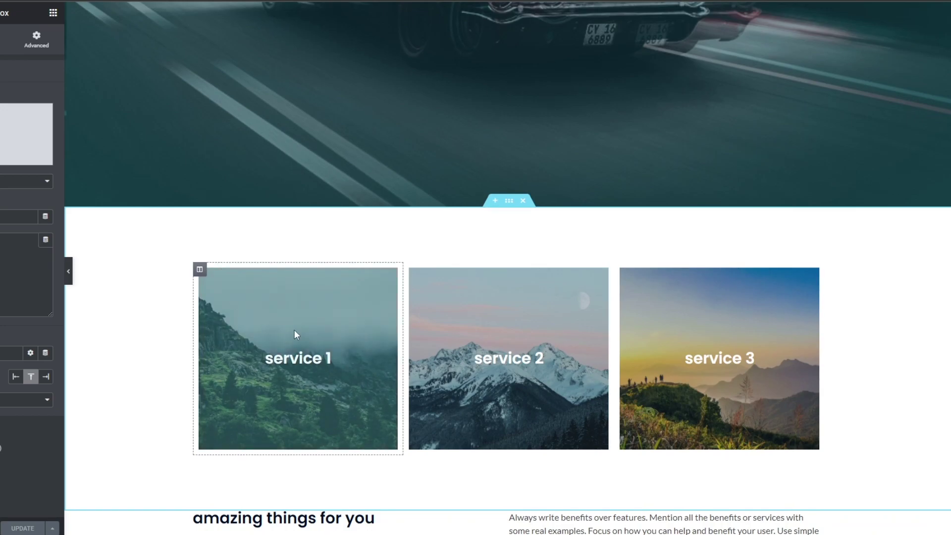
scroll(356, 334, down, 5)
scroll(355, 328, up, 1)
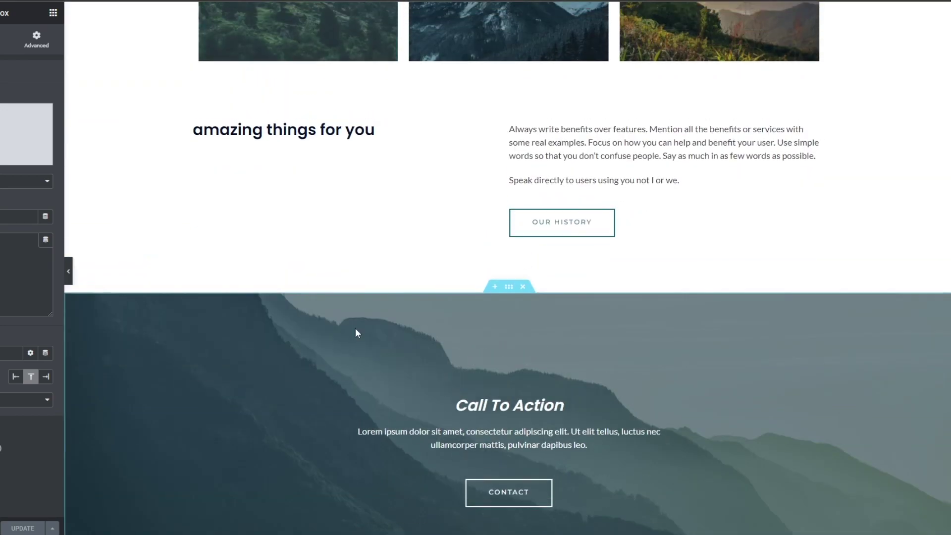
scroll(355, 328, down, 2)
scroll(259, 211, up, 7)
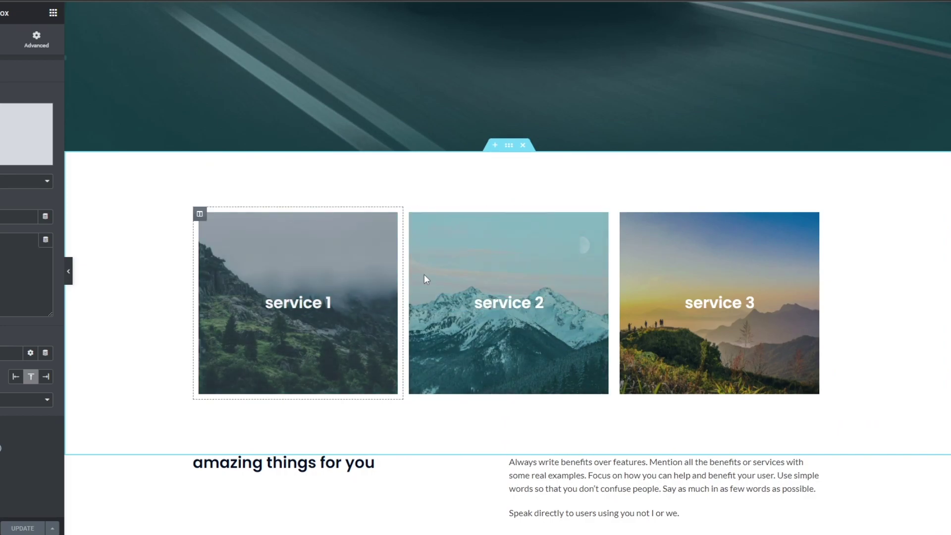
scroll(692, 314, down, 4)
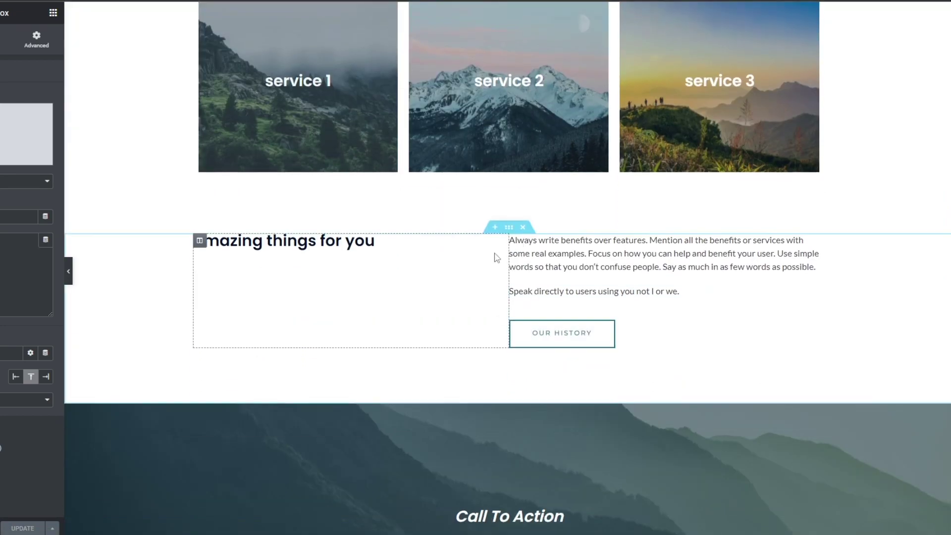
- Select the "Speak directly to users using you not I or we." paragraph to show that its text is editable
click(540, 250)
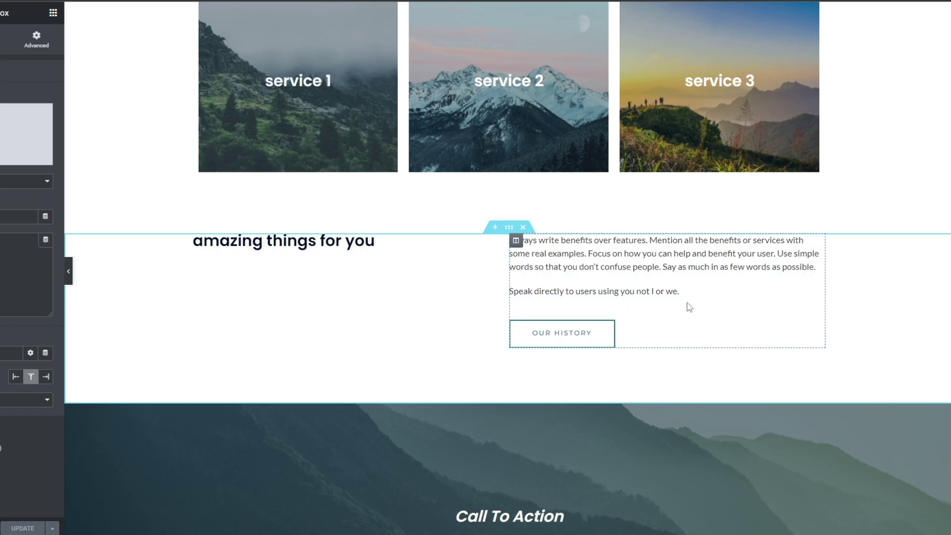
key(ctrl+a)
click(492, 299)
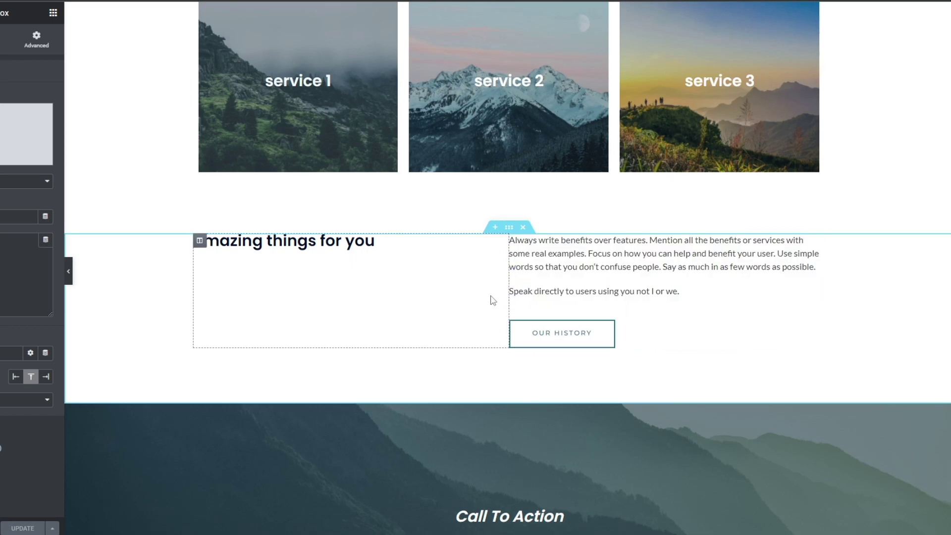
click(533, 292)
triple_click(533, 293)
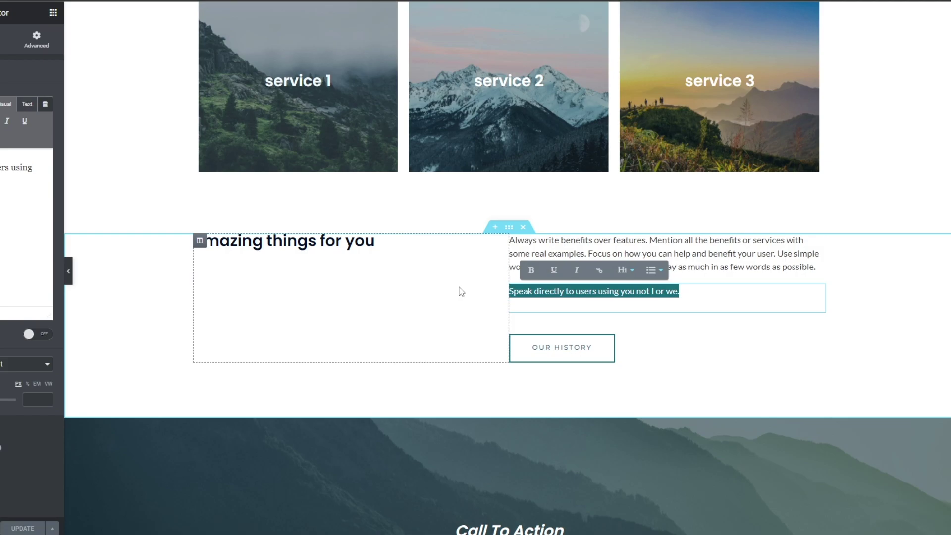
click(360, 278)
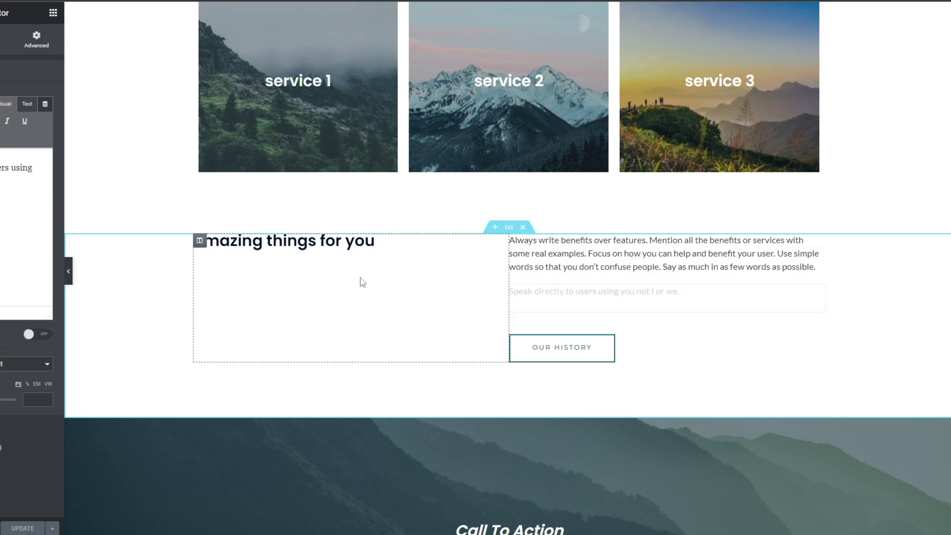
- Preview the snowy mountain photo from the gallery at full size and open the image gallery's content settings
scroll(307, 273, down, 7)
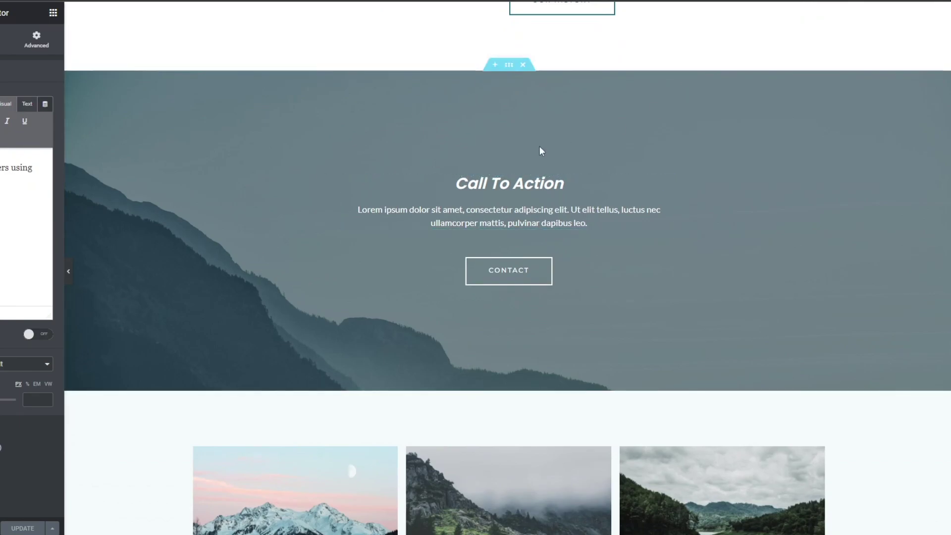
scroll(505, 222, down, 5)
scroll(446, 178, down, 4)
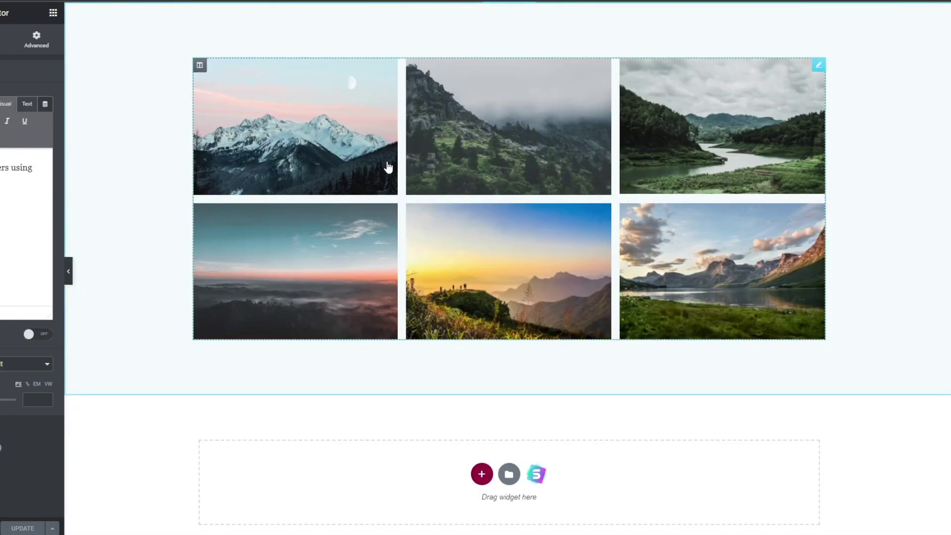
click(320, 159)
click(388, 197)
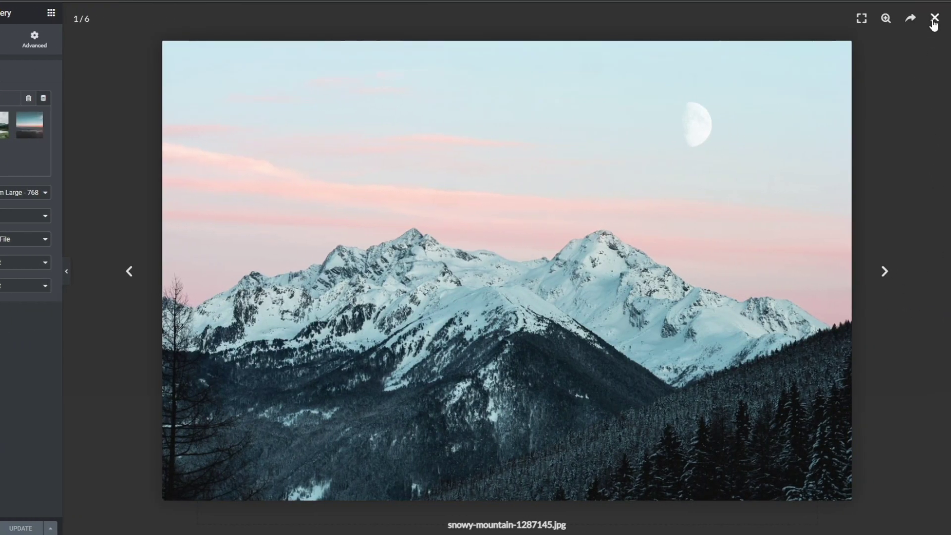
click(934, 19)
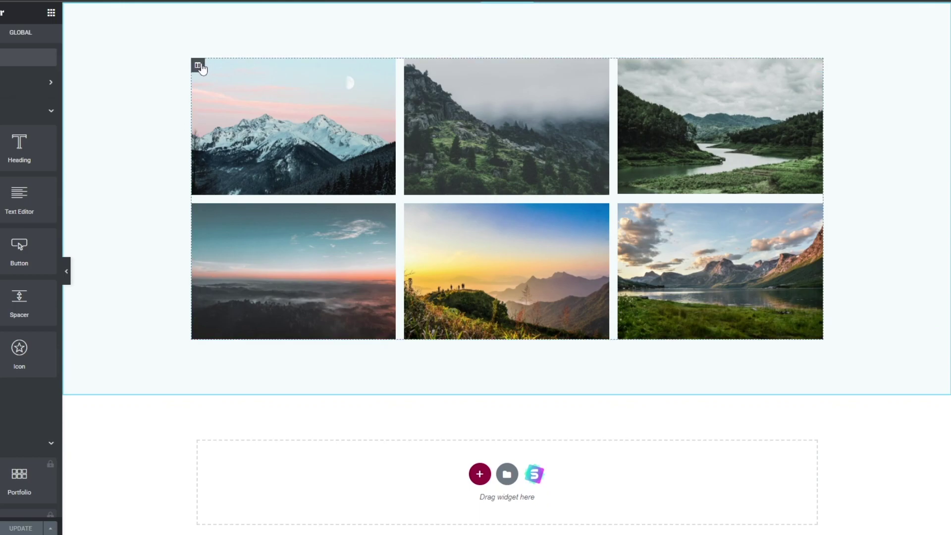
click(198, 65)
click(918, 66)
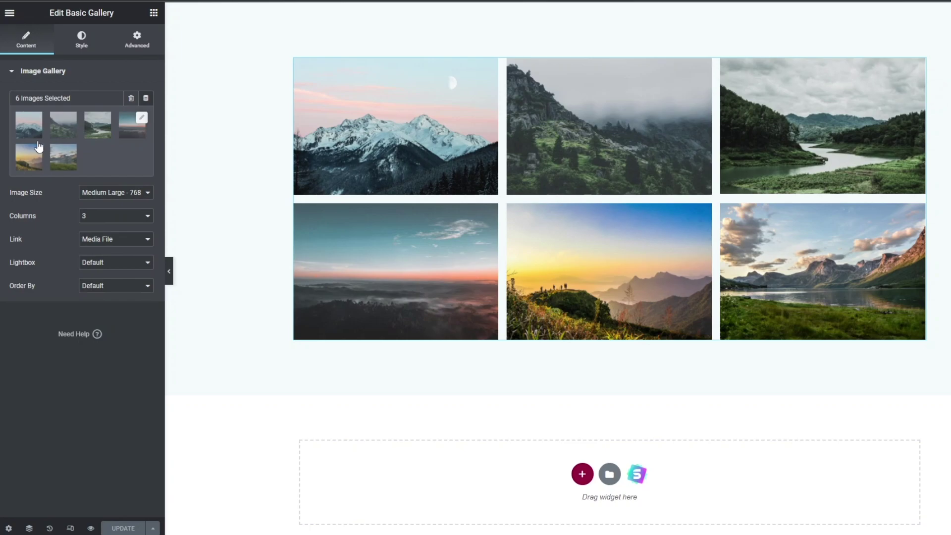
- Set the description of the hero section's CryptoManyac image box to "Your Favorit Crypto NFTs"
scroll(238, 238, up, 15)
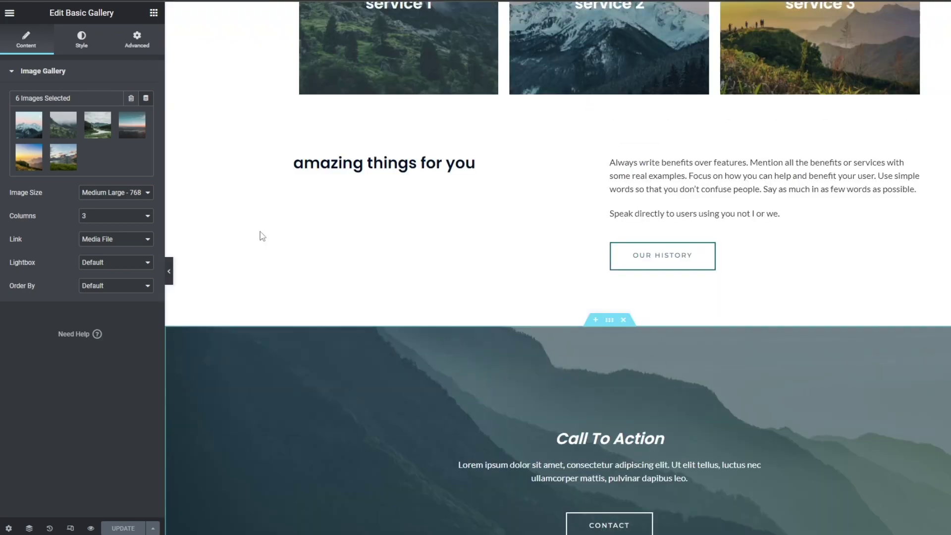
scroll(260, 229, up, 4)
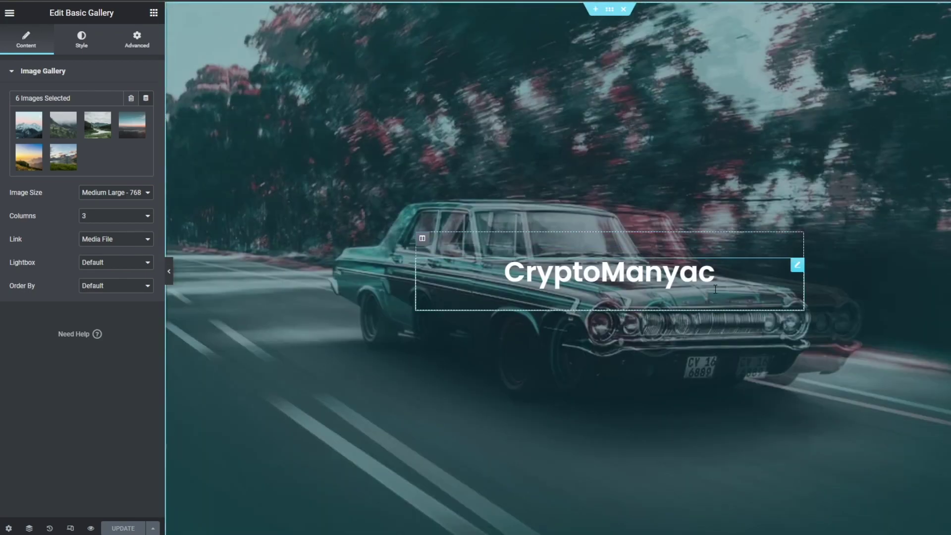
click(422, 238)
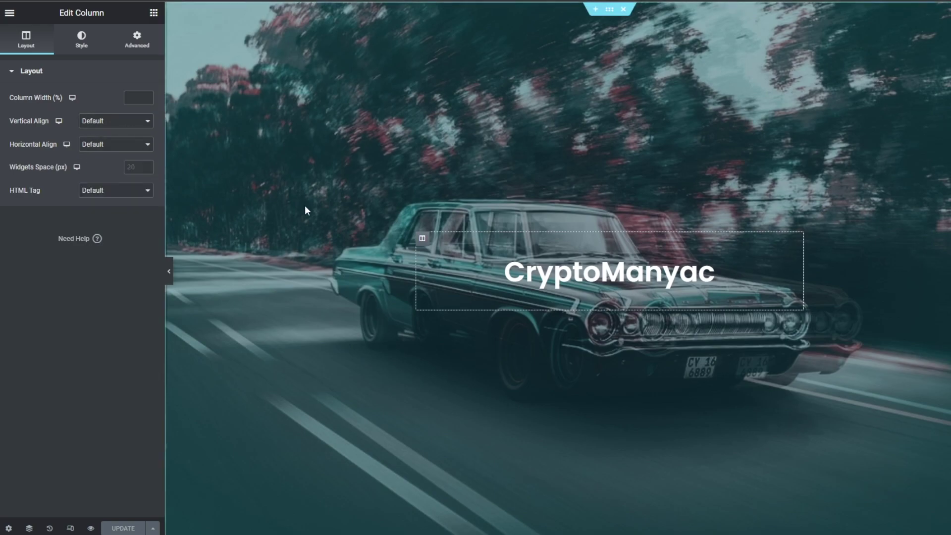
click(445, 277)
click(109, 181)
click(110, 182)
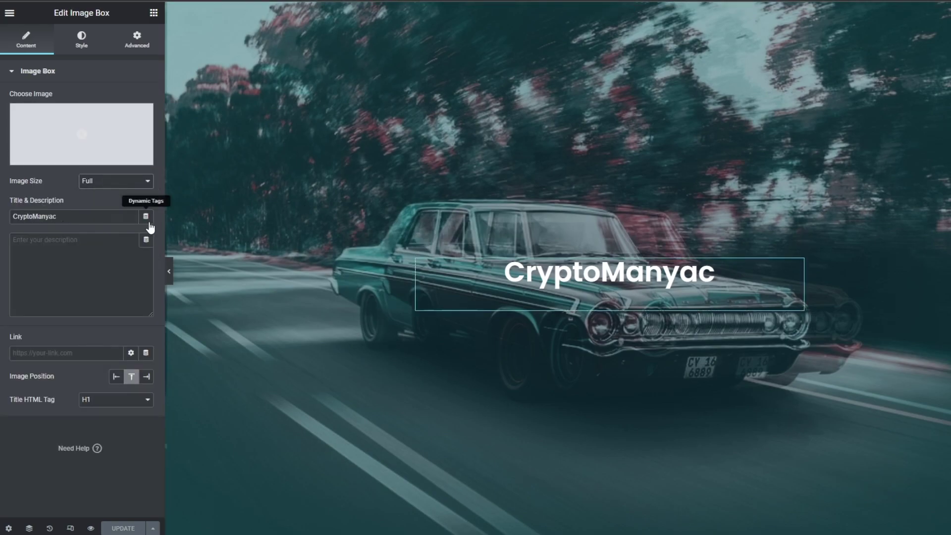
click(68, 262)
text(f)
key(BackSpace)
key(BackSpace)
key(BackSpace)
key(BackSpace)
key(BackSpace)
key(BackSpace)
key(BackSpace)
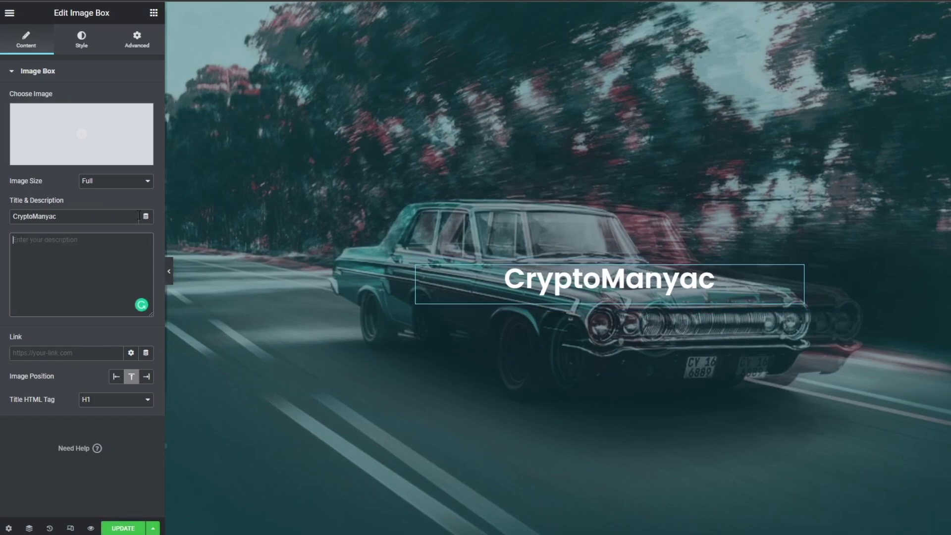
text(Your Favorit Crypto)
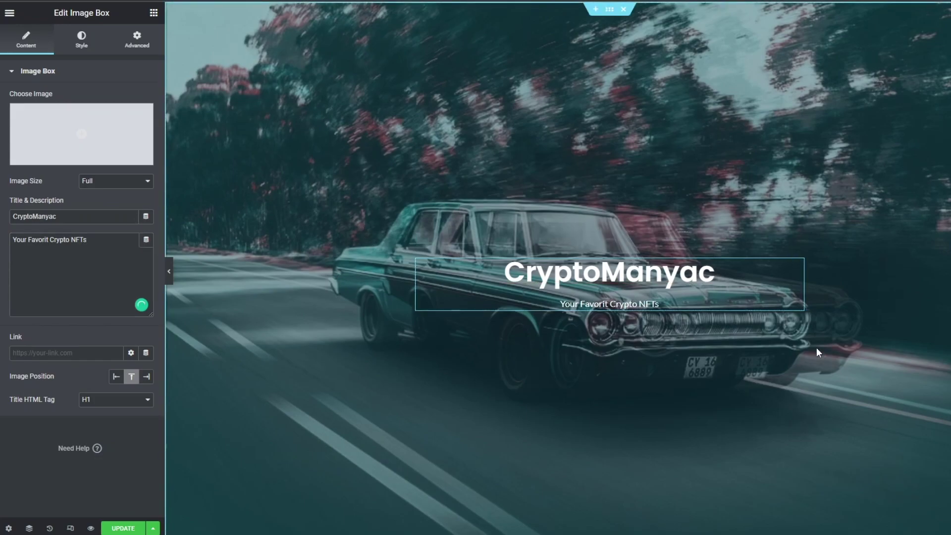
- Review the page down to the image gallery and update it to save the new hero description
scroll(584, 307, down, 10)
scroll(552, 281, down, 4)
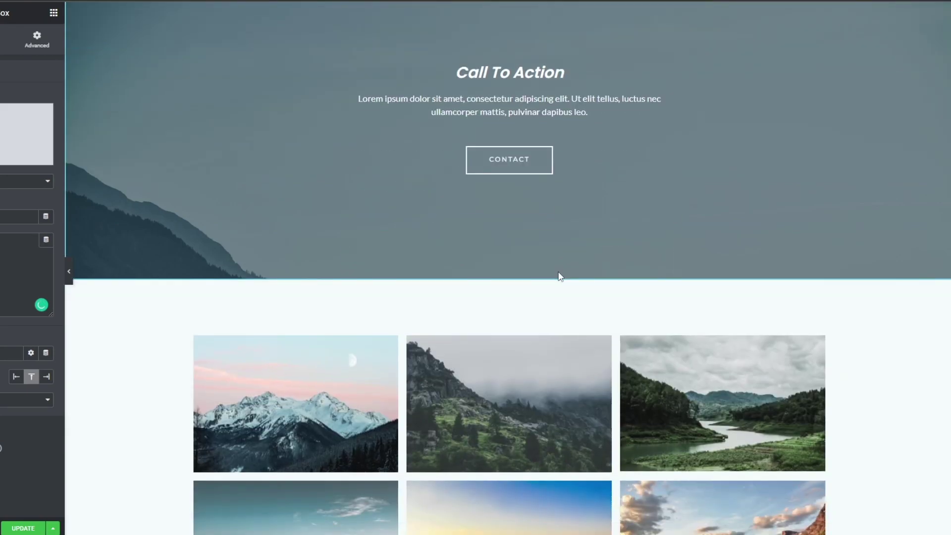
scroll(556, 274, down, 4)
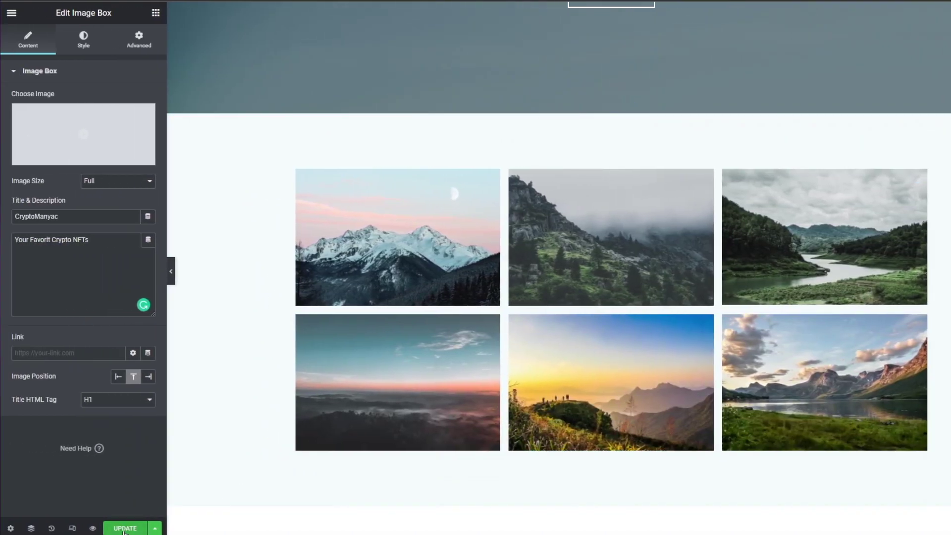
click(156, 528)
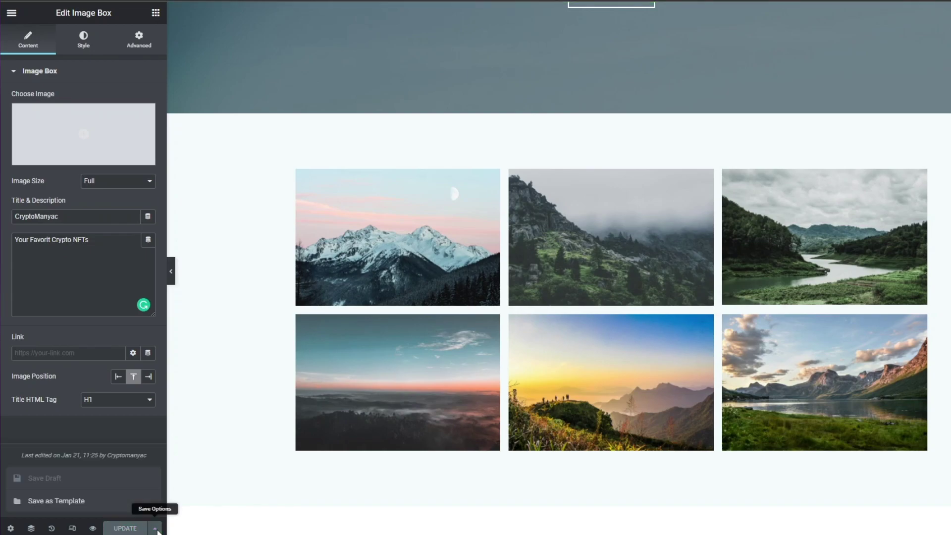
click(96, 505)
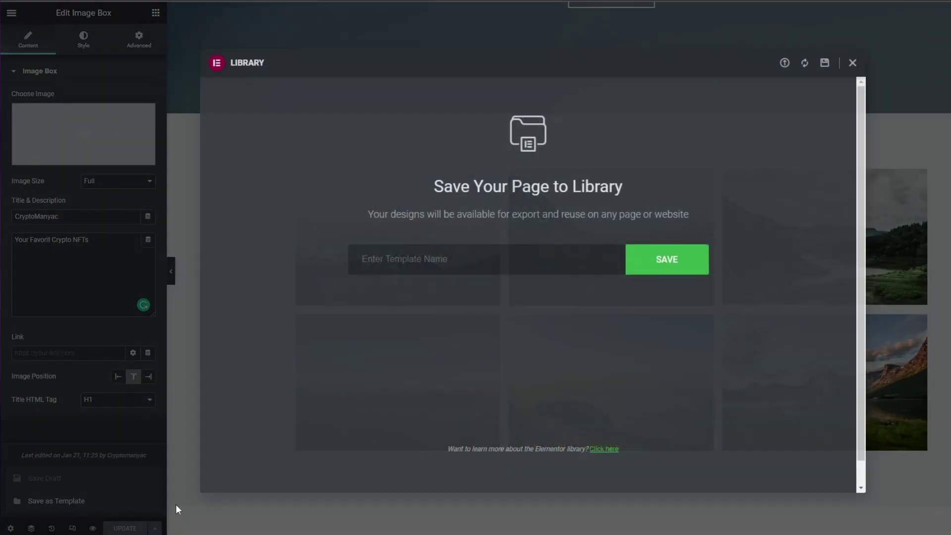
click(691, 274)
click(852, 64)
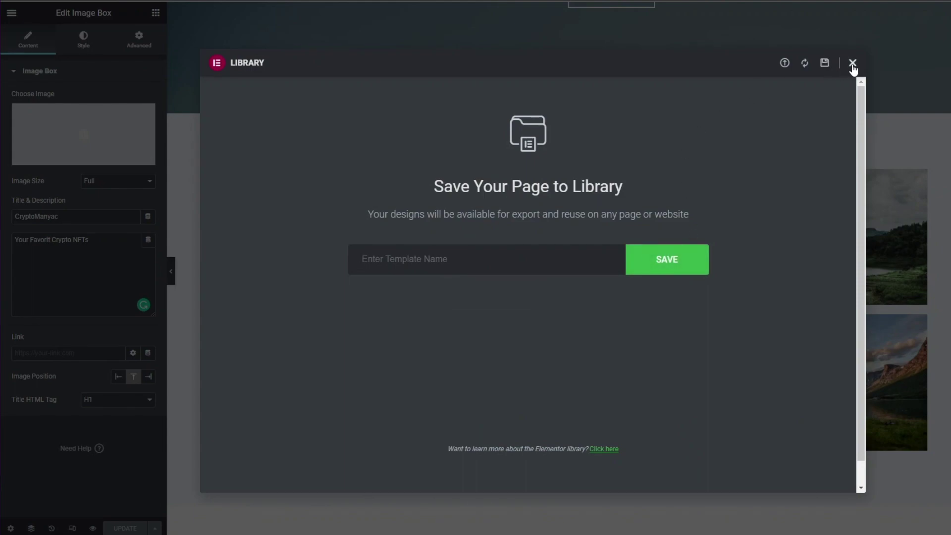
- Review the page back up to the hero section and browse the available Elementor widgets
scroll(630, 408, down, 6)
scroll(631, 408, up, 10)
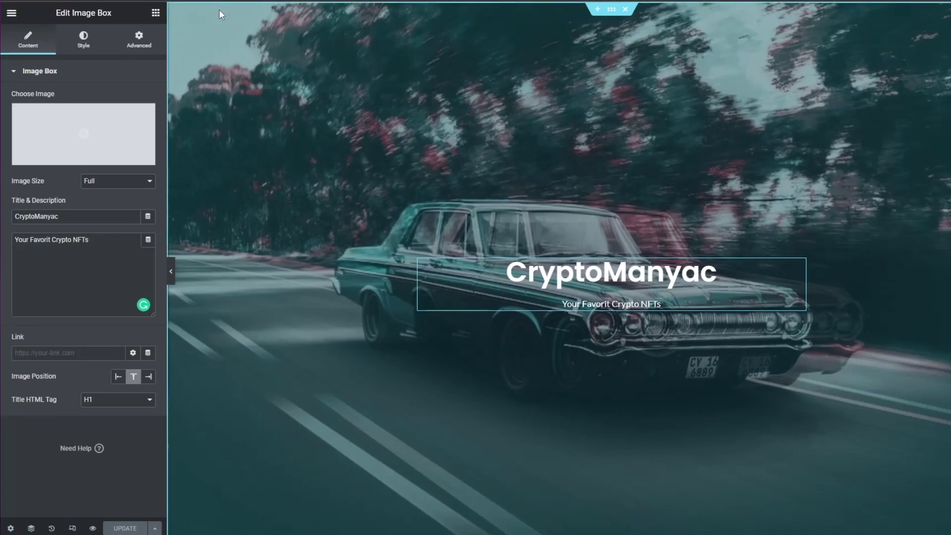
click(155, 12)
scroll(61, 451, down, 5)
scroll(62, 450, up, 10)
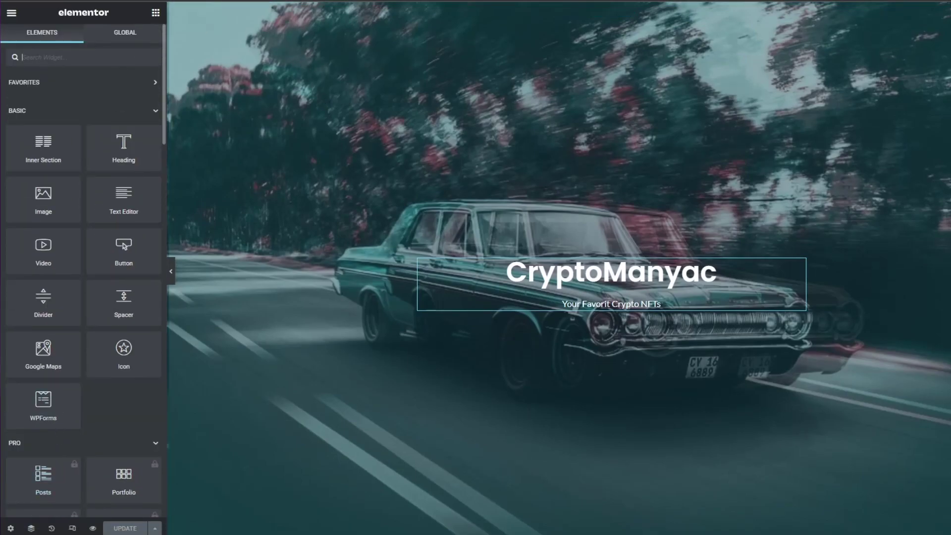
- Exit Elementor to the home page's WordPress editor and go through the block editor welcome guide to its end
click(9, 15)
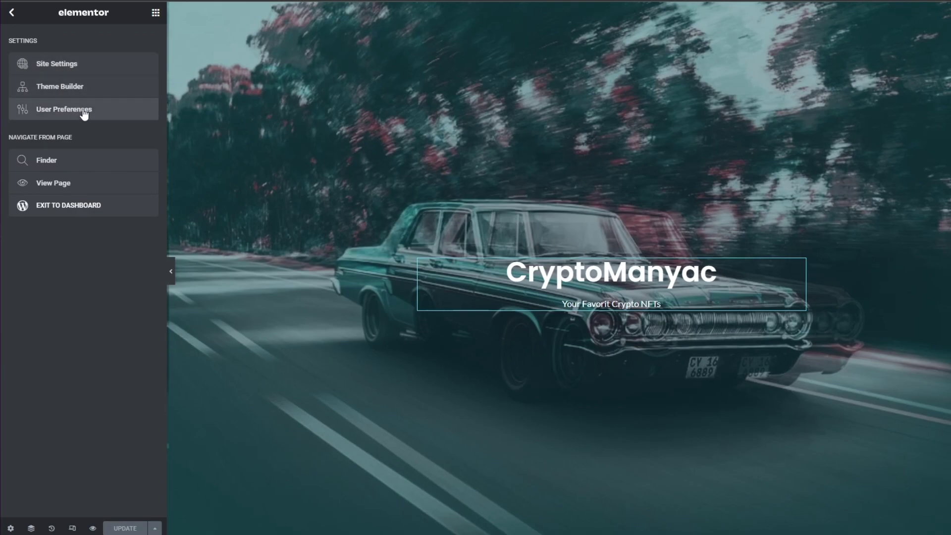
click(87, 214)
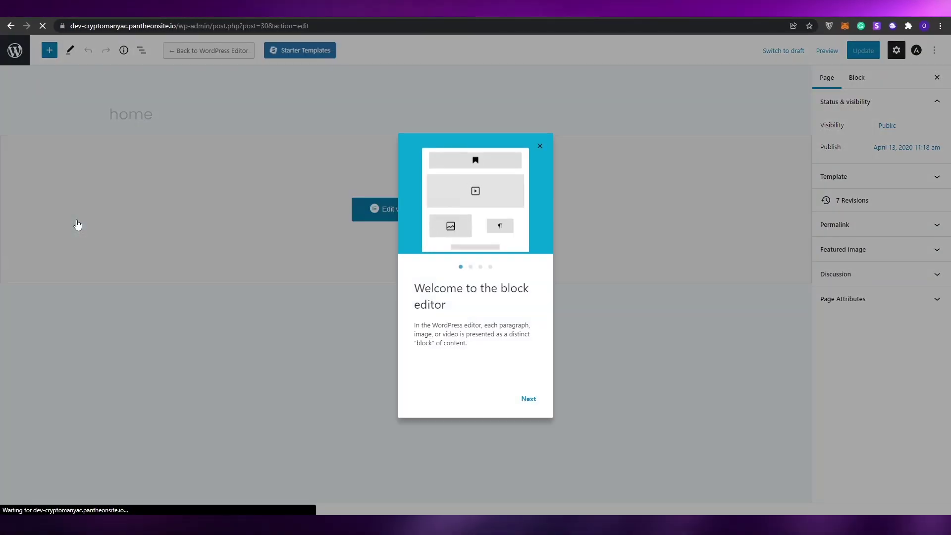
click(528, 399)
click(528, 399)
click(527, 399)
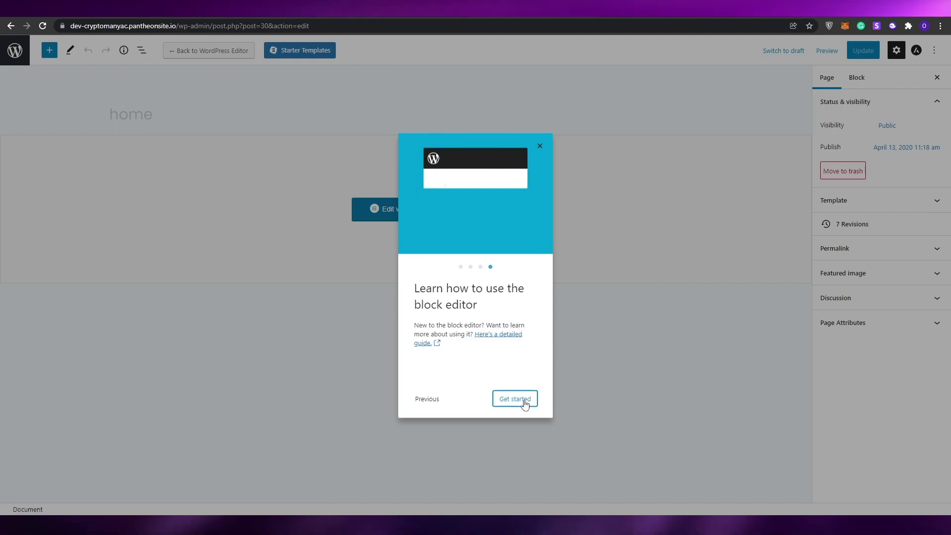
click(525, 400)
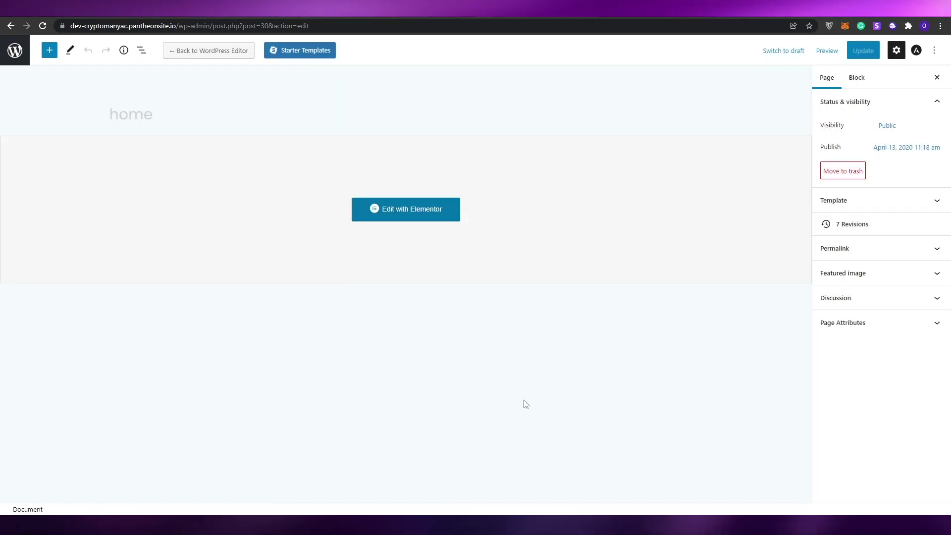